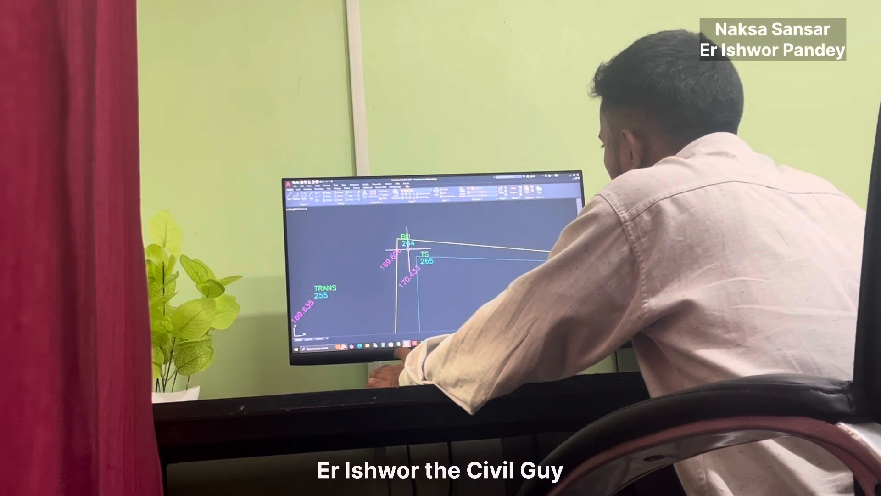
{"action": "scroll", "coordinate": [408, 250], "scroll_direction": "down", "scroll_amount": 5}
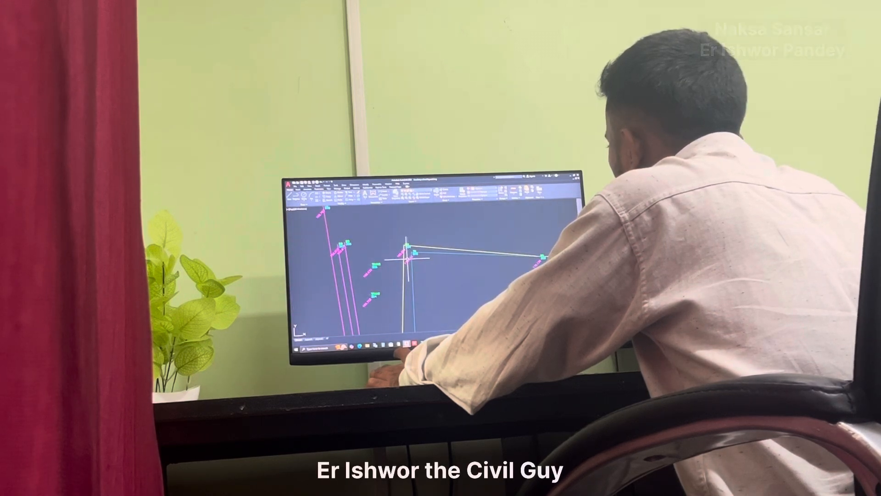
{"action": "scroll", "coordinate": [406, 258], "scroll_direction": "down", "scroll_amount": 3}
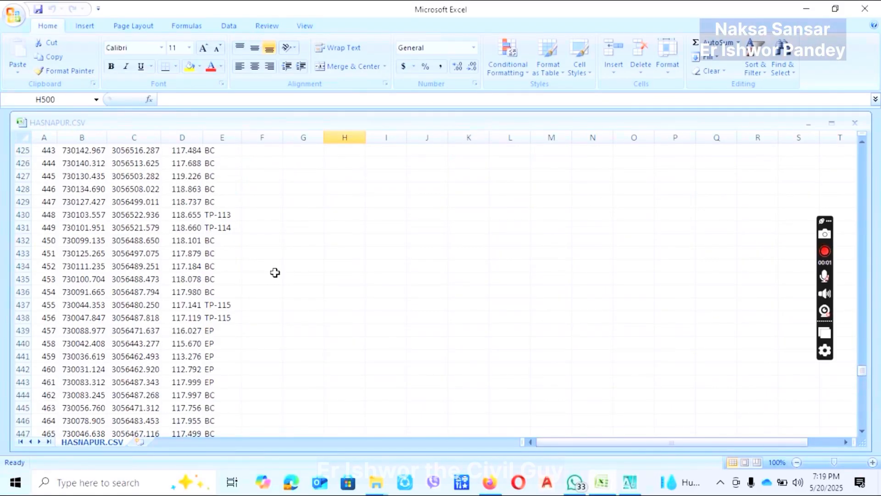
- Save the HASNAPUR.CSV workbook, keeping its current text format
{"action": "key", "text": "ctrl+s"}
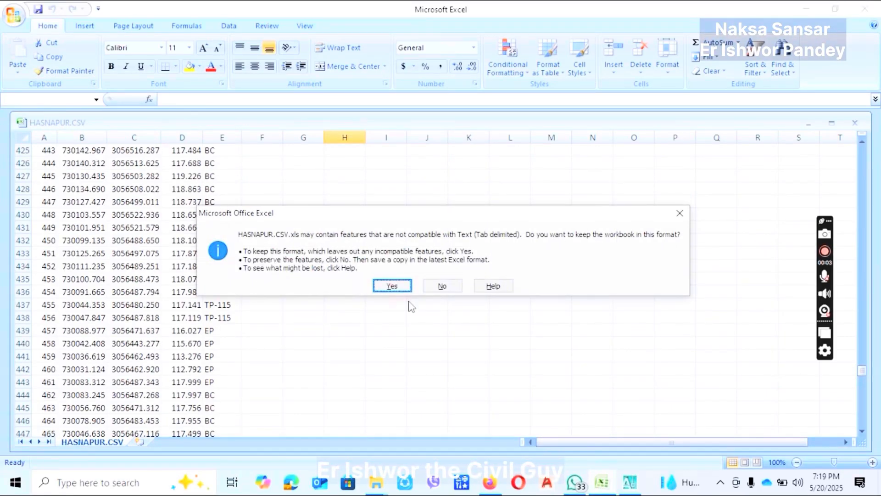
{"action": "left_click", "coordinate": [392, 286]}
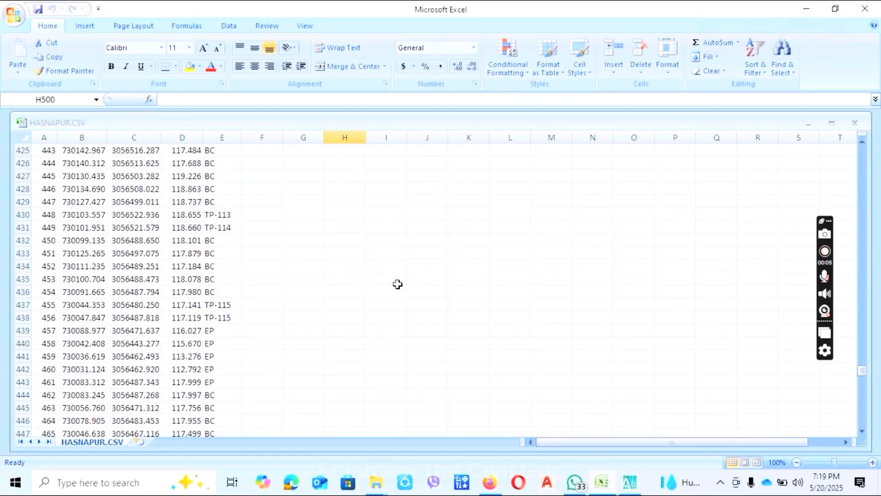
- Look through the survey point rows in HASNAPUR.CSV, from the last points back up towards the start of the table
{"action": "key", "text": "ctrl+a"}
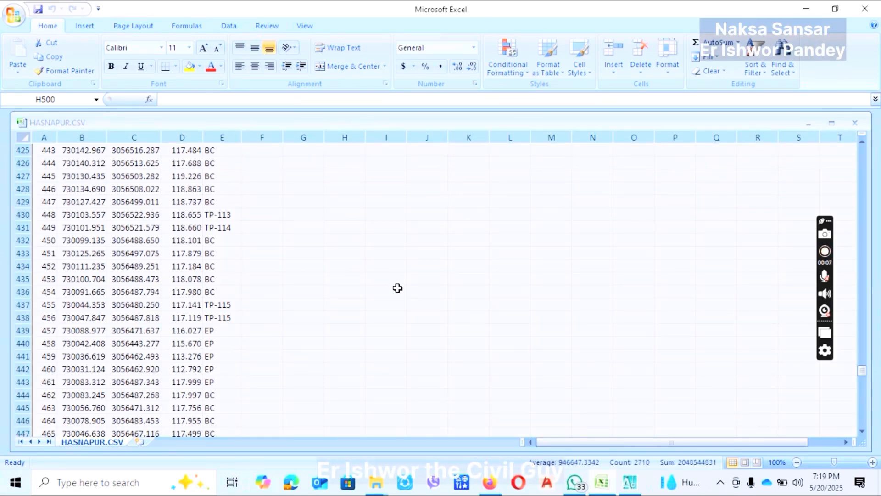
{"action": "left_click", "coordinate": [511, 253]}
{"action": "scroll", "coordinate": [276, 210], "scroll_direction": "up", "scroll_amount": 18}
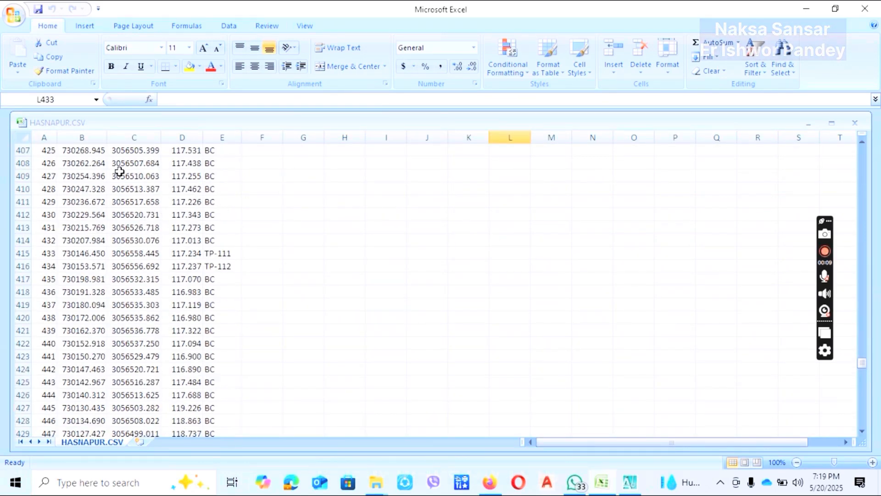
{"action": "scroll", "coordinate": [288, 216], "scroll_direction": "up", "scroll_amount": 20}
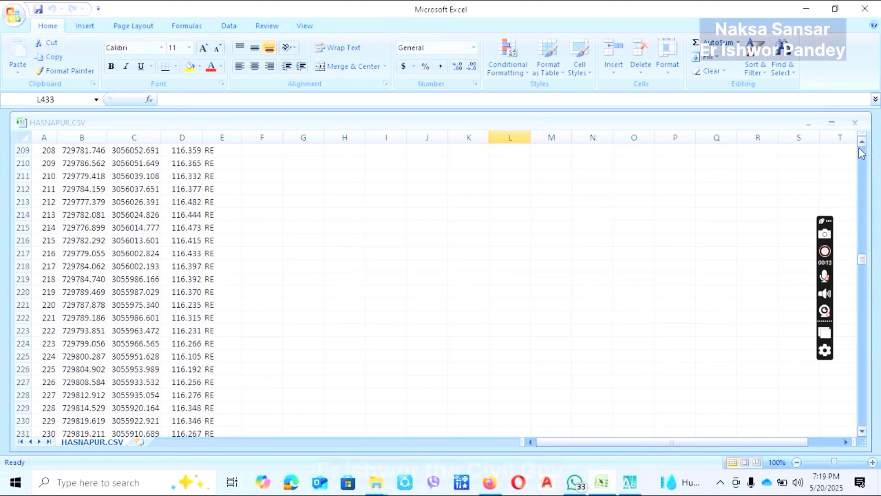
{"action": "scroll", "coordinate": [862, 154], "scroll_direction": "up", "scroll_amount": 19}
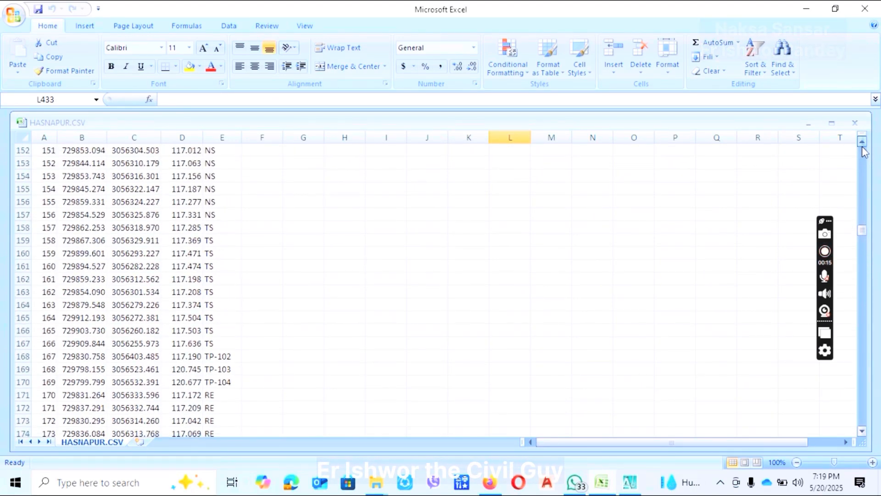
{"action": "scroll", "coordinate": [863, 149], "scroll_direction": "up", "scroll_amount": 20}
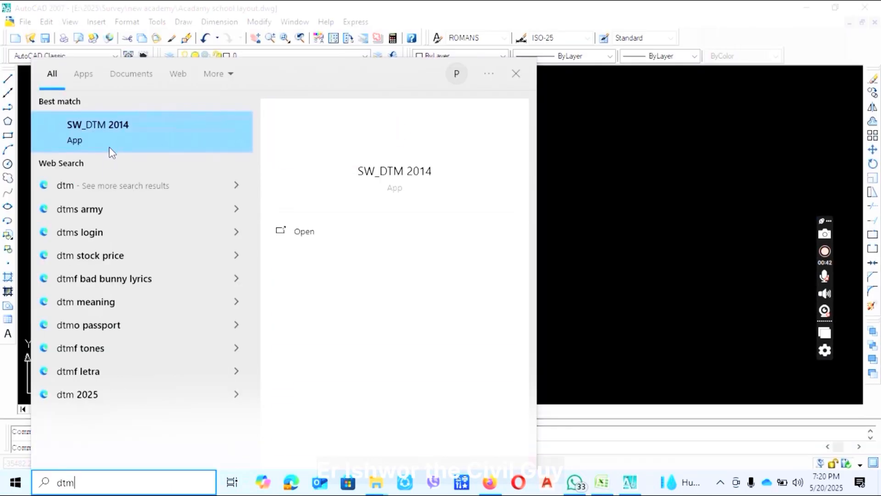
- Launch SW_DTM 2014 and import the survey points from Excel into the AutoCAD drawing
{"action": "left_click", "coordinate": [124, 127]}
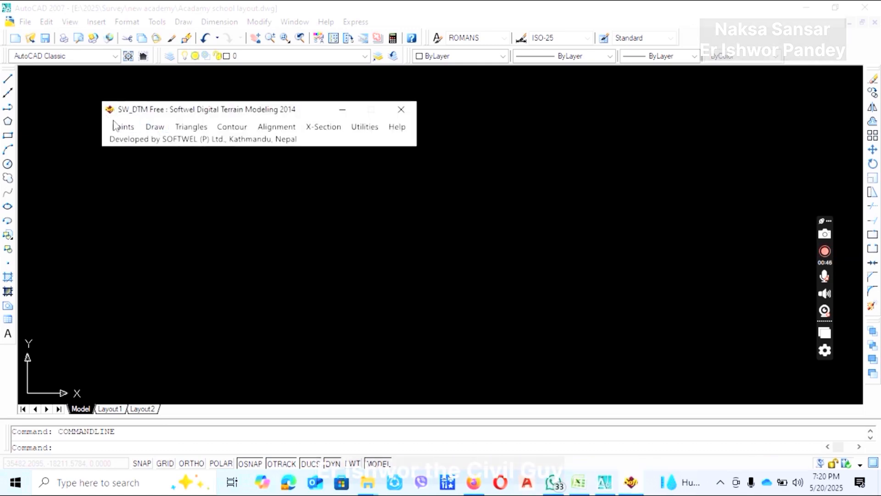
{"action": "left_click", "coordinate": [122, 127]}
{"action": "left_click", "coordinate": [166, 159]}
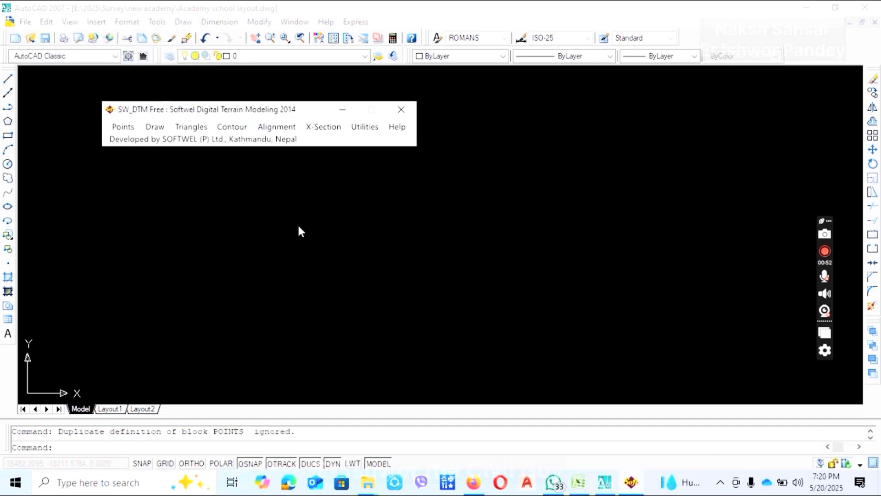
{"action": "scroll", "coordinate": [348, 224], "scroll_direction": "down", "scroll_amount": 2}
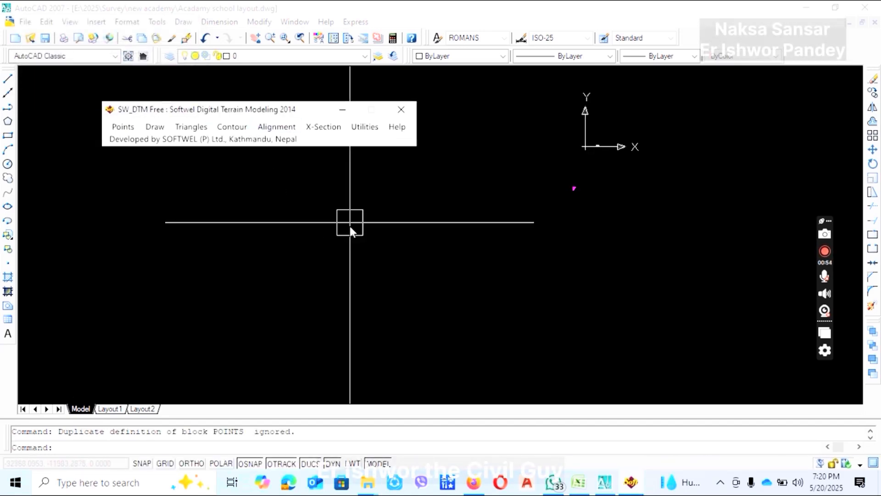
{"action": "scroll", "coordinate": [599, 181], "scroll_direction": "up", "scroll_amount": 2}
{"action": "scroll", "coordinate": [518, 180], "scroll_direction": "up", "scroll_amount": 3}
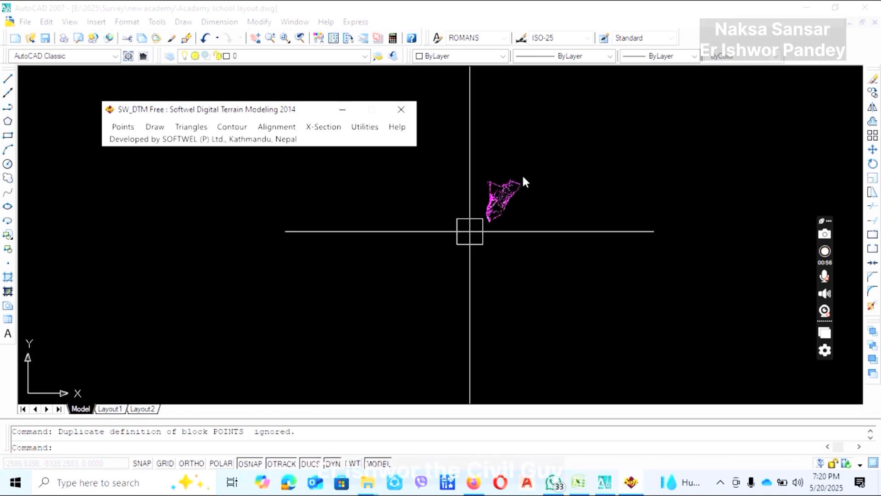
{"action": "scroll", "coordinate": [453, 255], "scroll_direction": "up", "scroll_amount": 2}
{"action": "scroll", "coordinate": [455, 250], "scroll_direction": "up", "scroll_amount": 1}
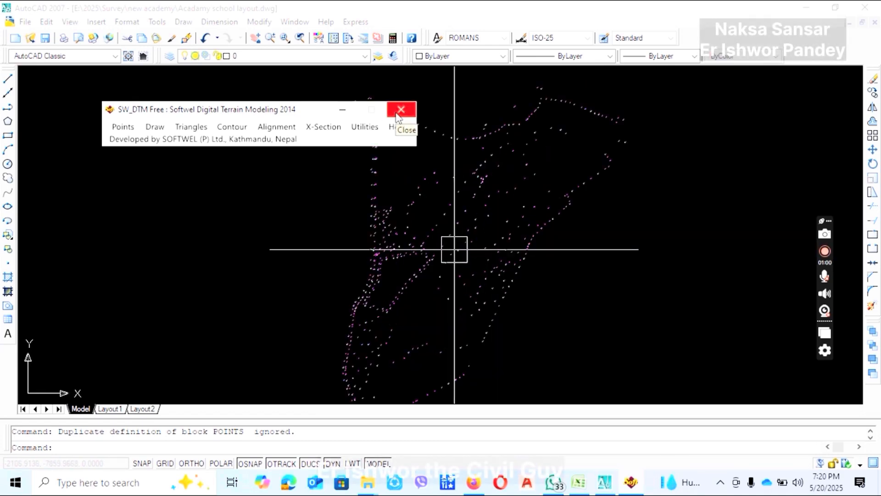
- Minimize the SW_DTM window and start saving the drawing with the plotted points as a new file
{"action": "left_click", "coordinate": [343, 110]}
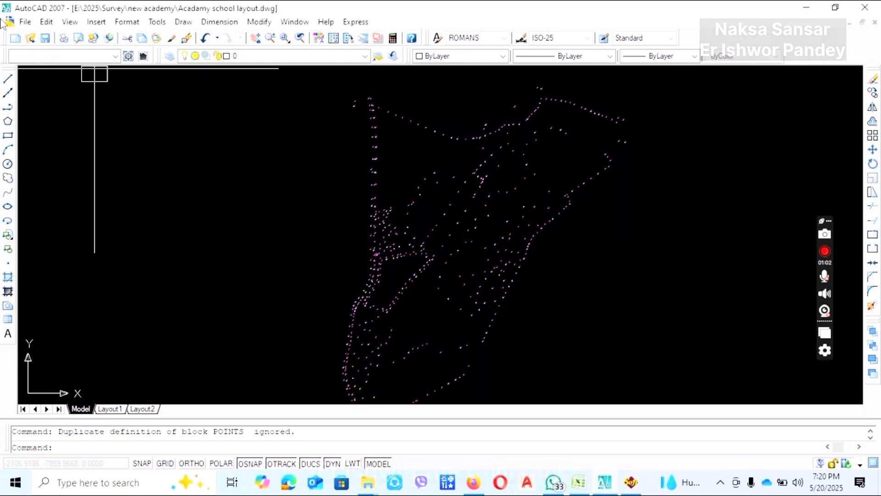
{"action": "left_click", "coordinate": [26, 22]}
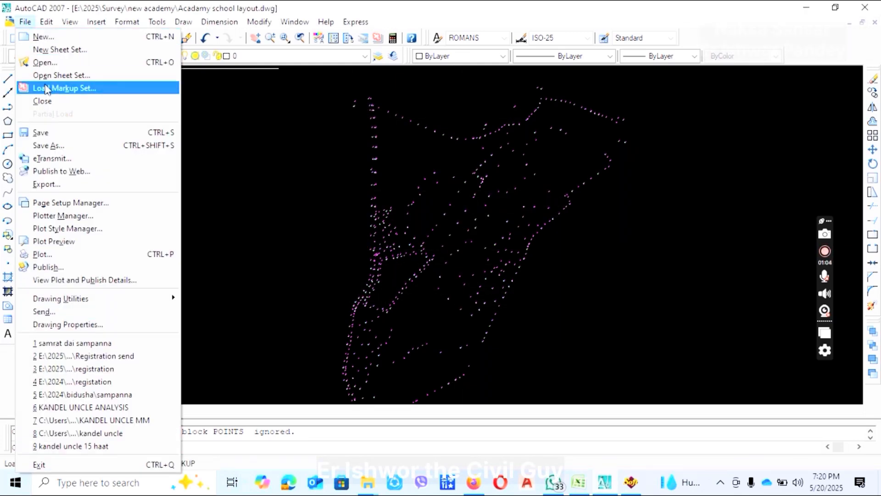
{"action": "left_click", "coordinate": [50, 146]}
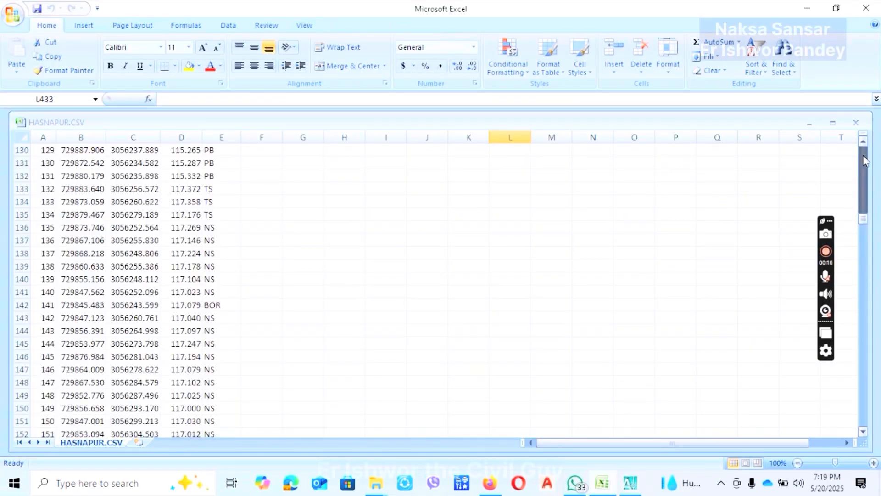
- Select the survey point data in HASNAPUR.CSV, starting from the S.No. header in cell A1
{"action": "scroll", "coordinate": [865, 160], "scroll_direction": "up", "scroll_amount": 7}
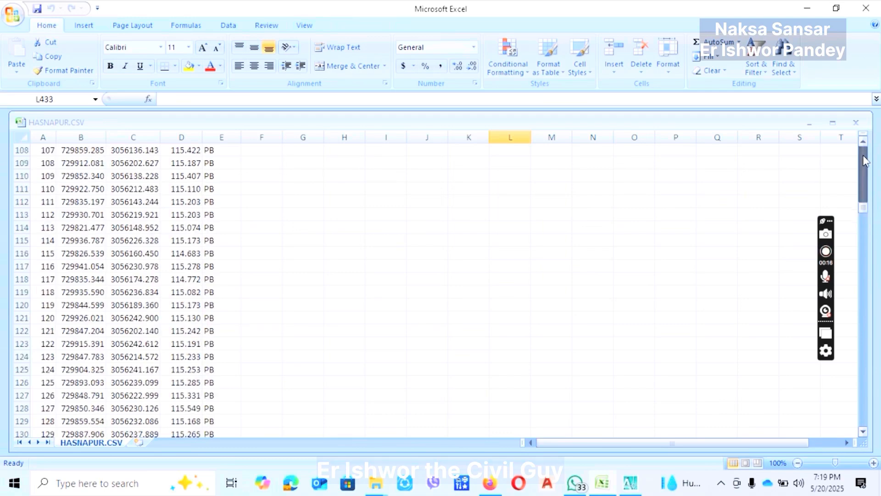
{"action": "scroll", "coordinate": [865, 160], "scroll_direction": "up", "scroll_amount": 7}
{"action": "scroll", "coordinate": [864, 160], "scroll_direction": "up", "scroll_amount": 20}
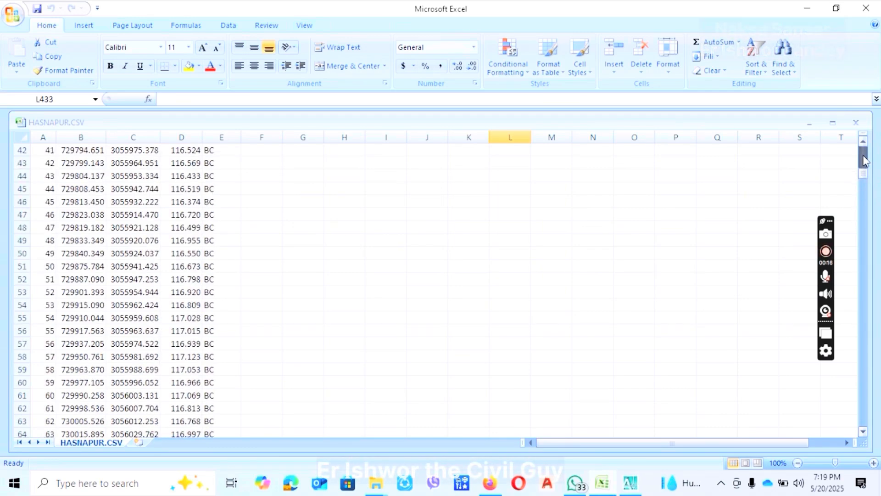
{"action": "scroll", "coordinate": [865, 160], "scroll_direction": "up", "scroll_amount": 7}
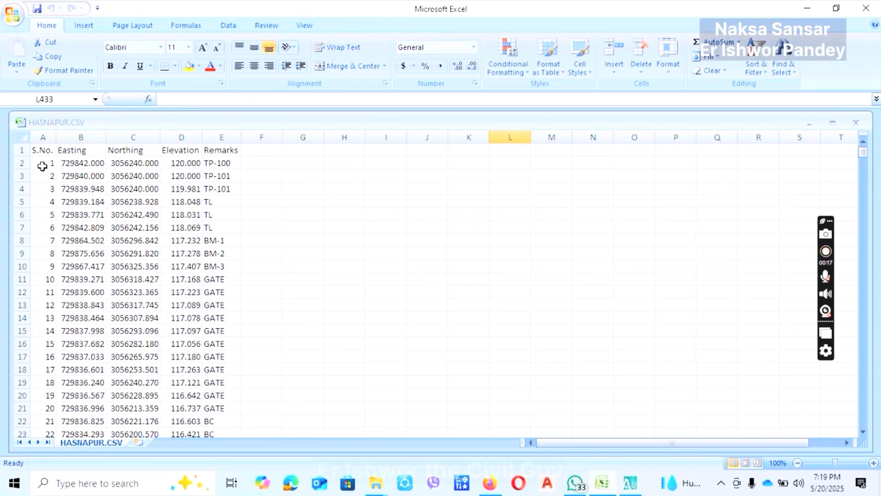
{"action": "left_click_drag", "start_coordinate": [40, 150], "coordinate": [203, 493]}
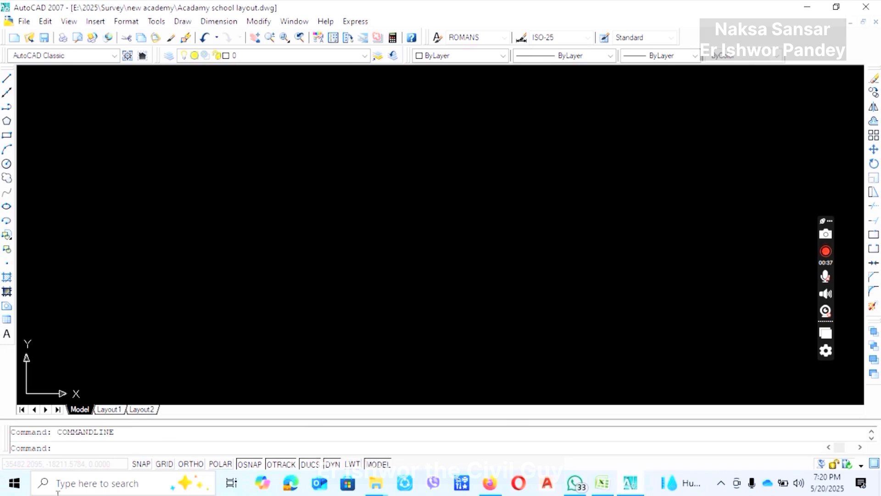
- Find and open SW_DTM 2014 over the AutoCAD drawing and import the selected survey points from Excel
{"action": "type", "text": "dtm"}
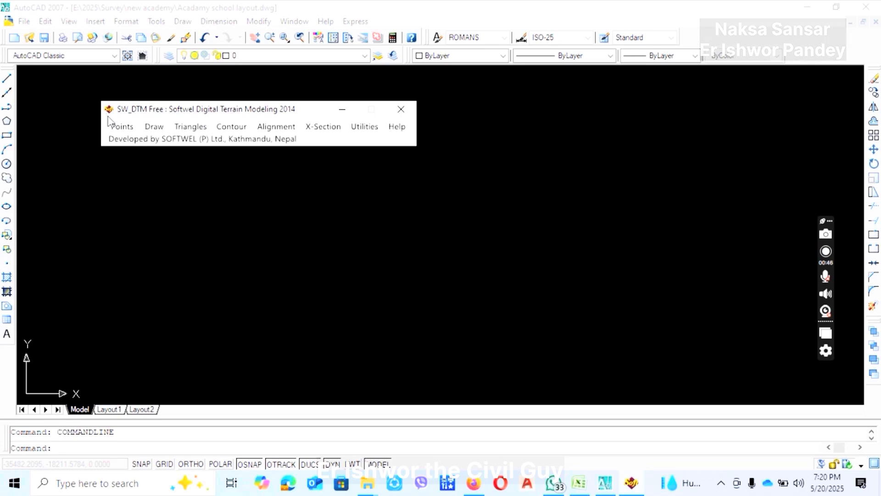
{"action": "left_click", "coordinate": [122, 128]}
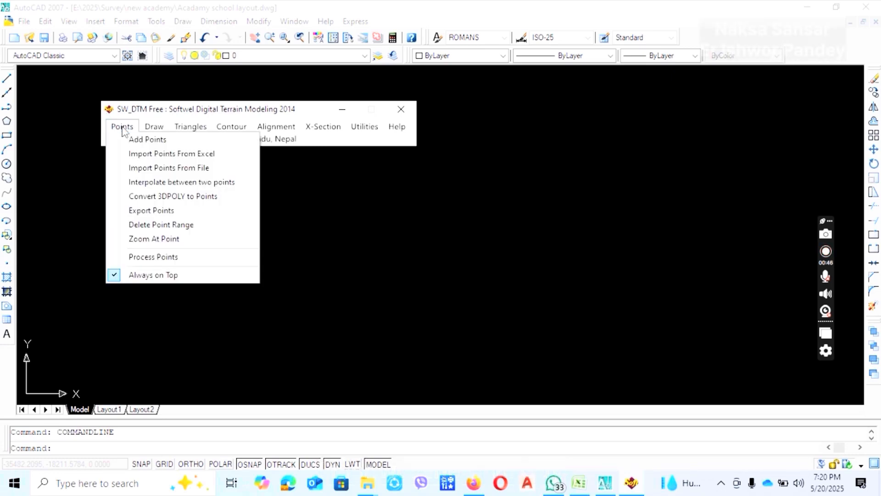
{"action": "left_click", "coordinate": [166, 156]}
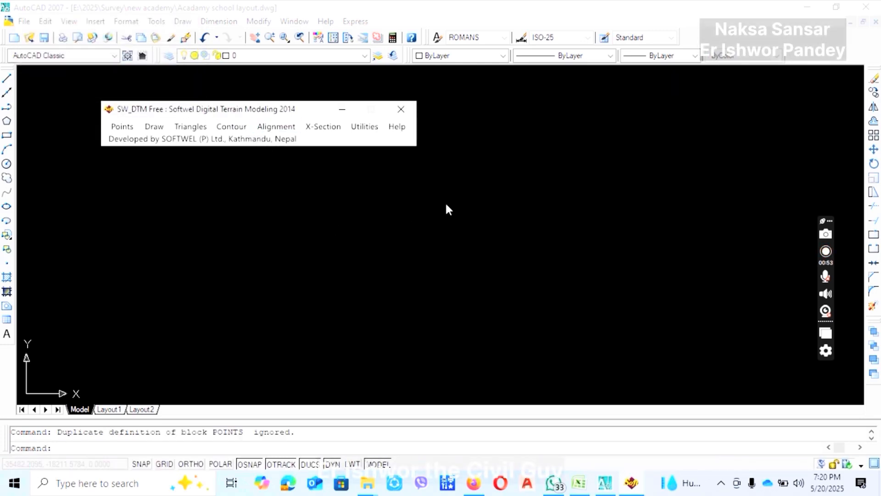
{"action": "scroll", "coordinate": [349, 225], "scroll_direction": "down", "scroll_amount": 2}
{"action": "scroll", "coordinate": [599, 181], "scroll_direction": "up", "scroll_amount": 3}
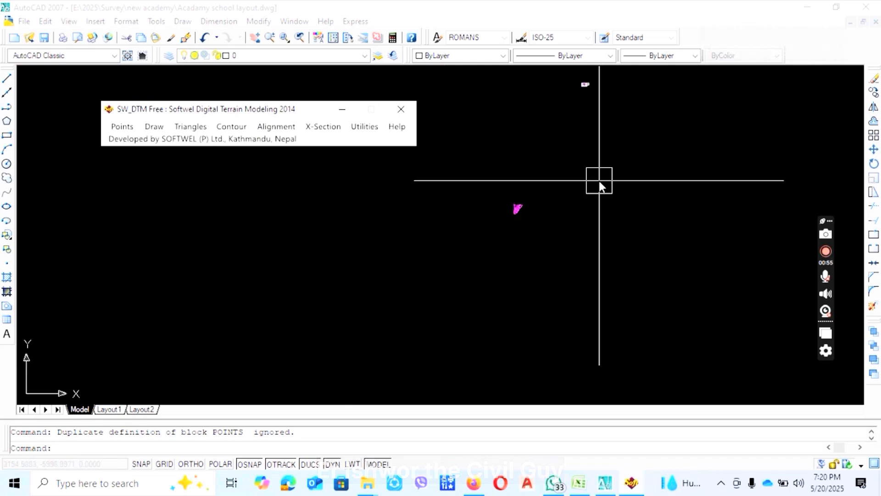
{"action": "scroll", "coordinate": [470, 230], "scroll_direction": "up", "scroll_amount": 2}
{"action": "scroll", "coordinate": [510, 192], "scroll_direction": "up", "scroll_amount": 3}
{"action": "scroll", "coordinate": [453, 256], "scroll_direction": "up", "scroll_amount": 2}
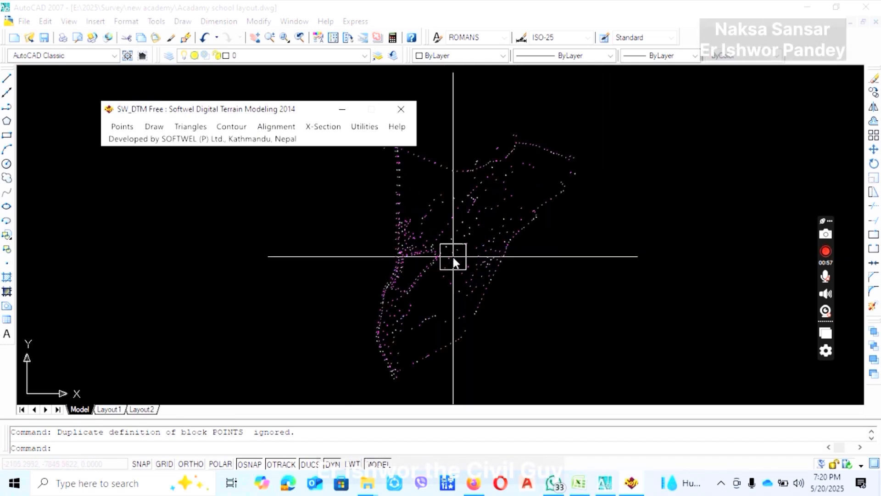
{"action": "scroll", "coordinate": [455, 248], "scroll_direction": "up", "scroll_amount": 1}
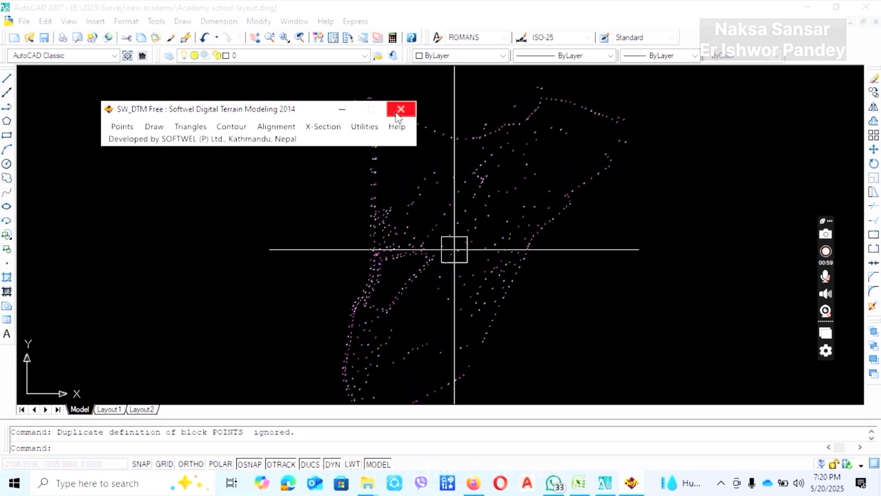
- Minimize the SW_DTM window and save the drawing to the Desktop as "hasnapur" in AutoCAD 2007 format
{"action": "left_click", "coordinate": [341, 110]}
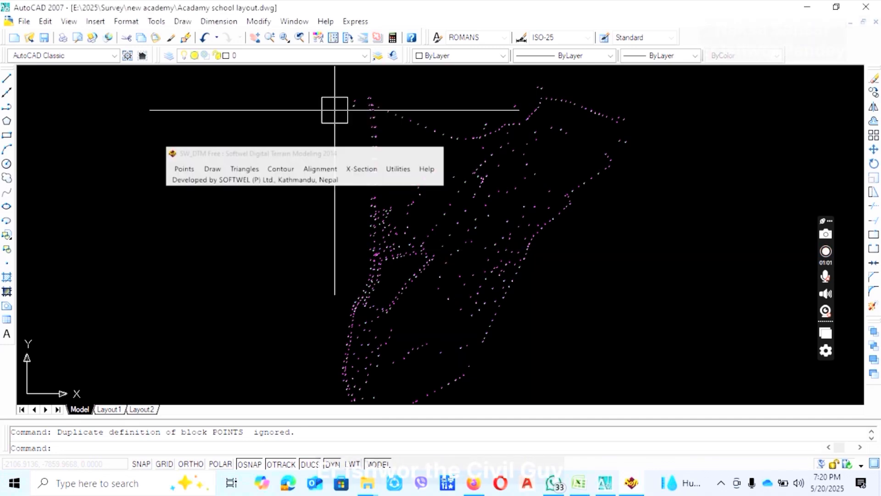
{"action": "left_click", "coordinate": [23, 22]}
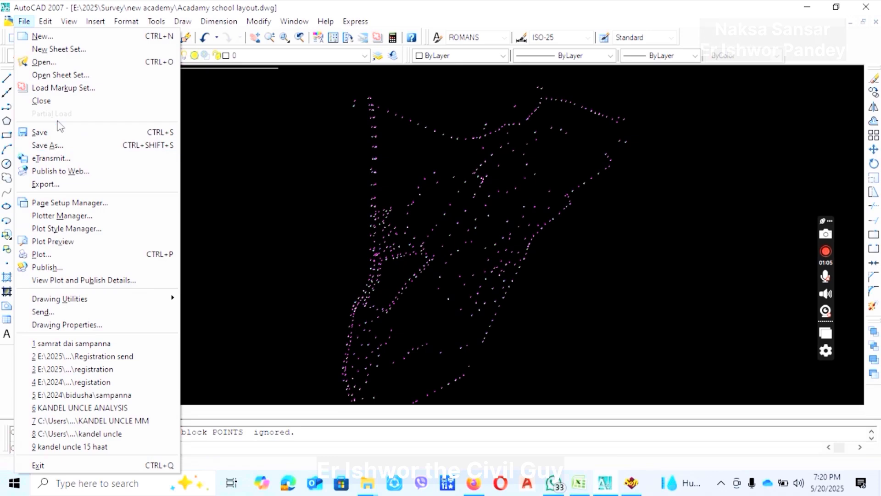
{"action": "left_click", "coordinate": [66, 147]}
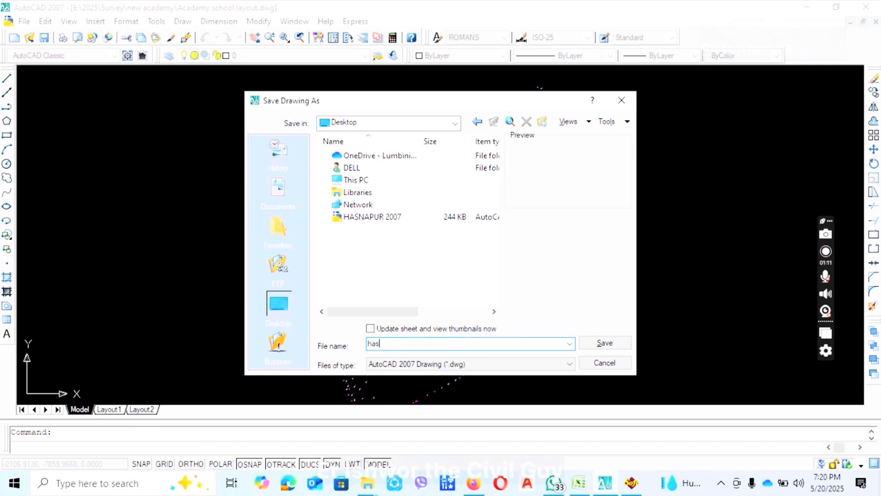
{"action": "type", "text": "hasnapur"}
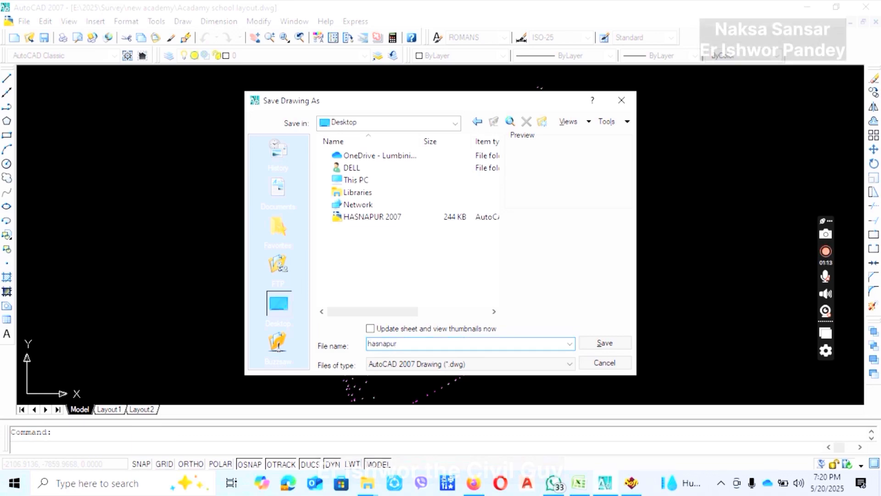
{"action": "key", "text": "Return"}
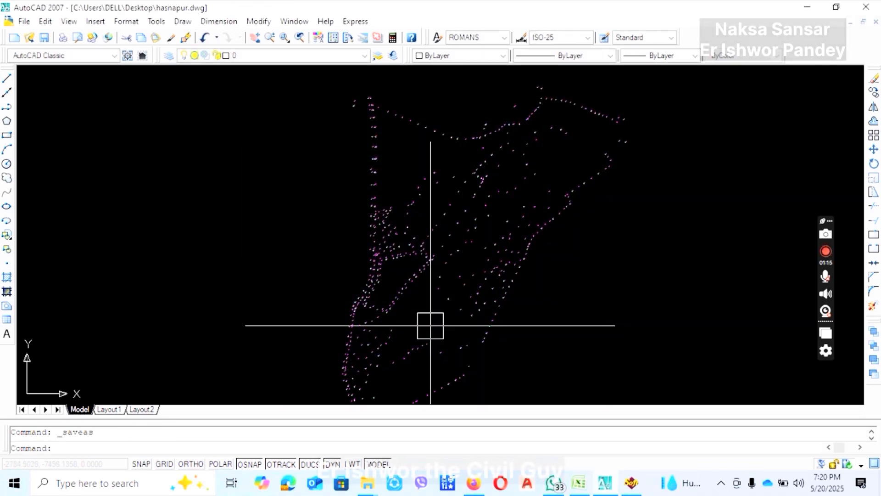
{"action": "key", "text": "Escape"}
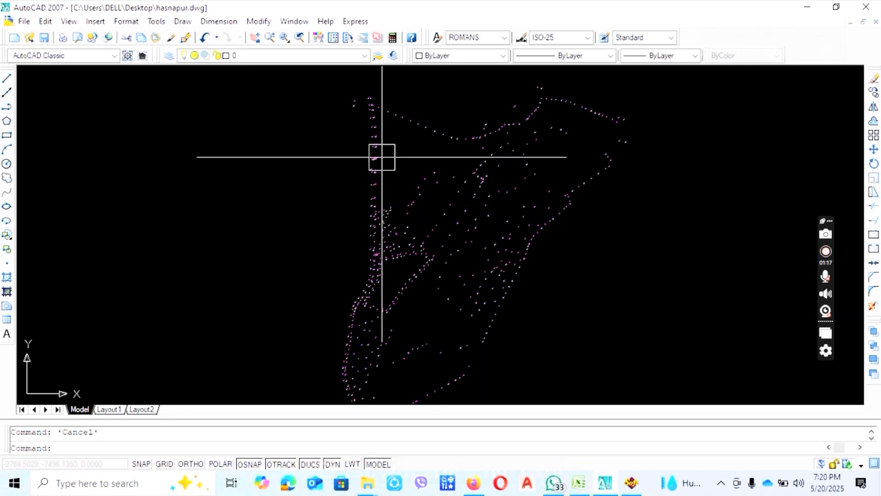
- Examine the number, elevation and remark labels of the plotted survey points up close, and the overall point layout
{"action": "scroll", "coordinate": [382, 157], "scroll_direction": "up", "scroll_amount": 6}
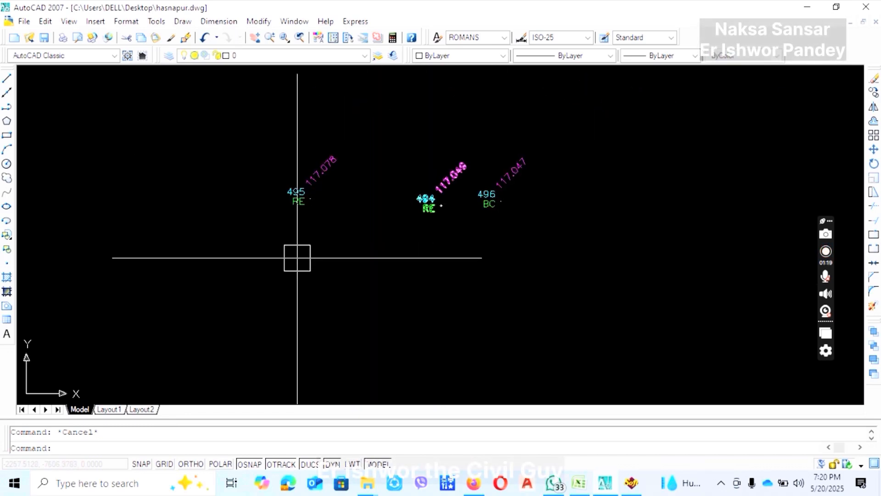
{"action": "scroll", "coordinate": [433, 196], "scroll_direction": "up", "scroll_amount": 3}
{"action": "scroll", "coordinate": [417, 206], "scroll_direction": "down", "scroll_amount": 15}
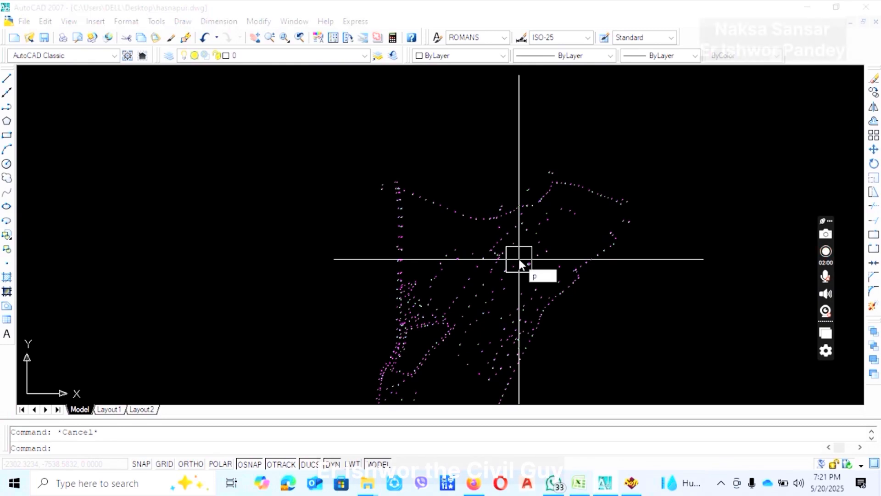
- Start a polyline at boundary corner (BC) point 483 and draw its first segment to BC point 482
{"action": "key", "text": "Return"}
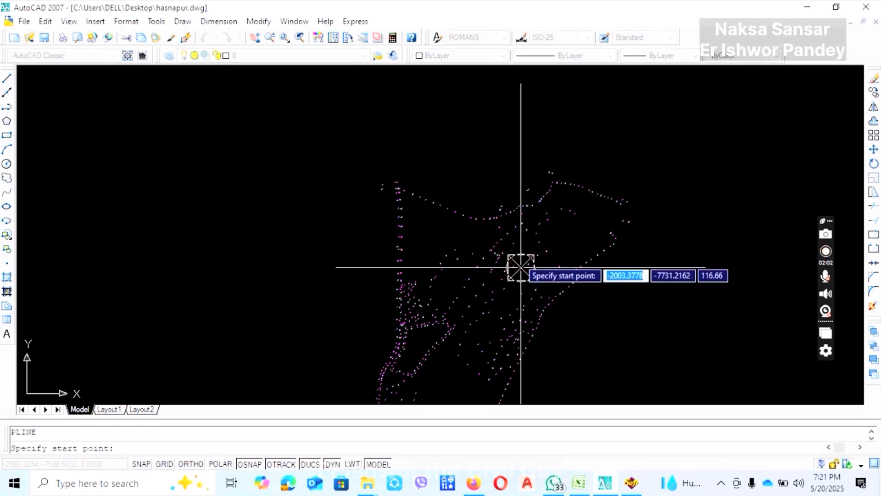
{"action": "scroll", "coordinate": [362, 230], "scroll_direction": "up", "scroll_amount": 5}
{"action": "scroll", "coordinate": [317, 268], "scroll_direction": "up", "scroll_amount": 5}
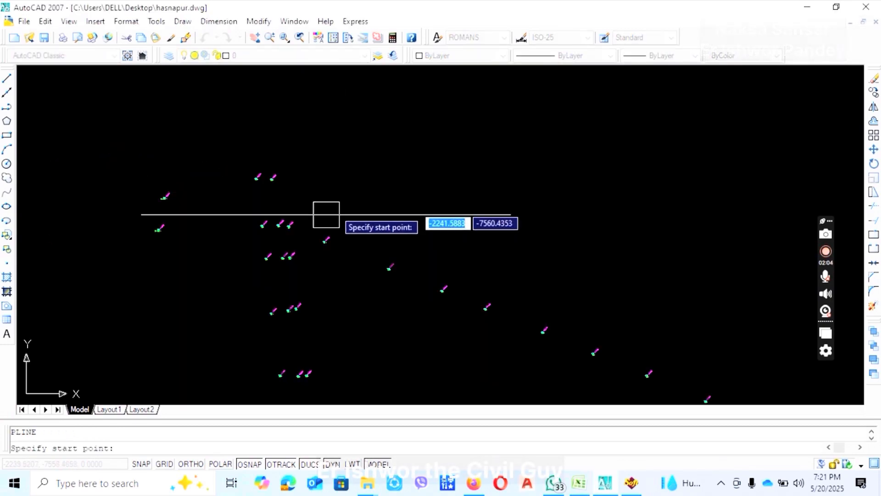
{"action": "scroll", "coordinate": [269, 233], "scroll_direction": "up", "scroll_amount": 6}
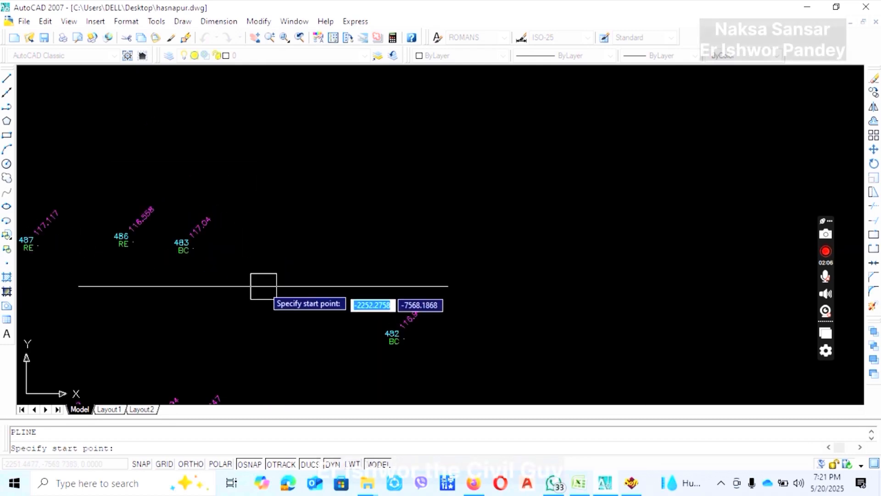
{"action": "left_click", "coordinate": [187, 227]}
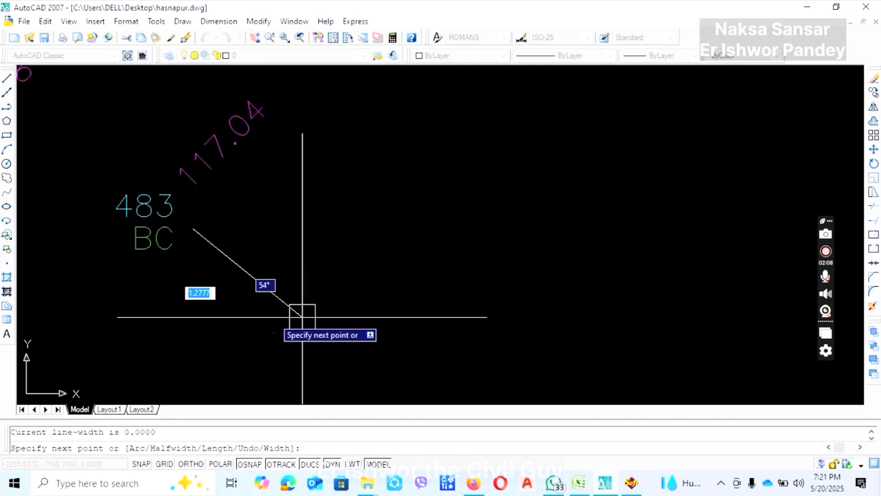
{"action": "scroll", "coordinate": [367, 238], "scroll_direction": "down", "scroll_amount": 6}
{"action": "scroll", "coordinate": [441, 202], "scroll_direction": "up", "scroll_amount": 6}
{"action": "left_click", "coordinate": [502, 205]}
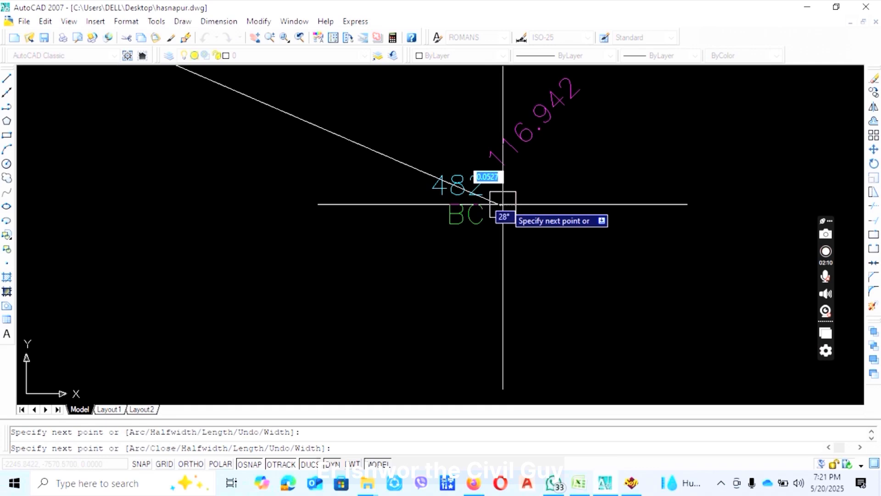
- Extend the boundary polyline through BC points 481 and 480
{"action": "scroll", "coordinate": [55, 192], "scroll_direction": "down", "scroll_amount": 7}
{"action": "scroll", "coordinate": [518, 339], "scroll_direction": "up", "scroll_amount": 5}
{"action": "scroll", "coordinate": [521, 347], "scroll_direction": "up", "scroll_amount": 3}
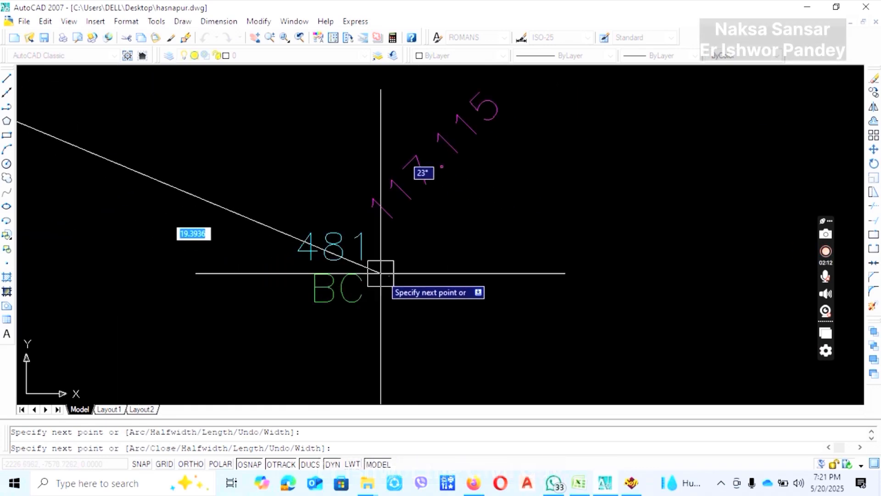
{"action": "left_click", "coordinate": [456, 312]}
{"action": "scroll", "coordinate": [92, 197], "scroll_direction": "down", "scroll_amount": 9}
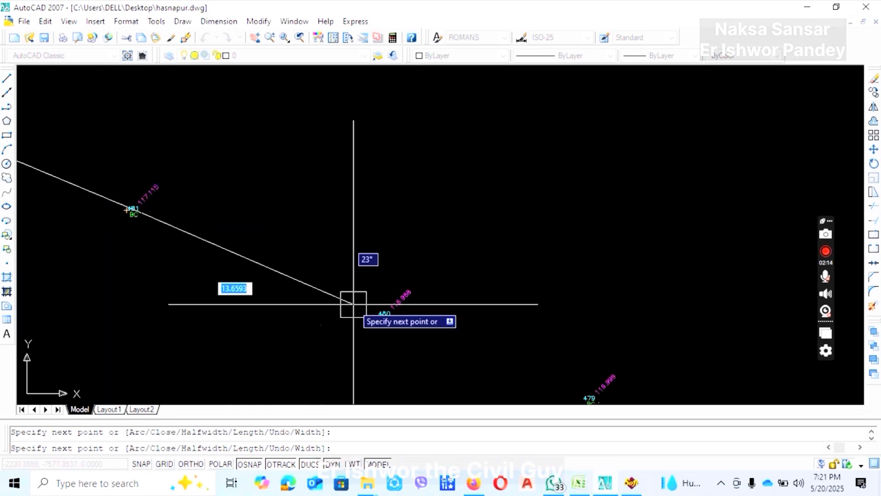
{"action": "scroll", "coordinate": [388, 316], "scroll_direction": "up", "scroll_amount": 6}
{"action": "left_click", "coordinate": [373, 300]}
{"action": "scroll", "coordinate": [202, 234], "scroll_direction": "down", "scroll_amount": 6}
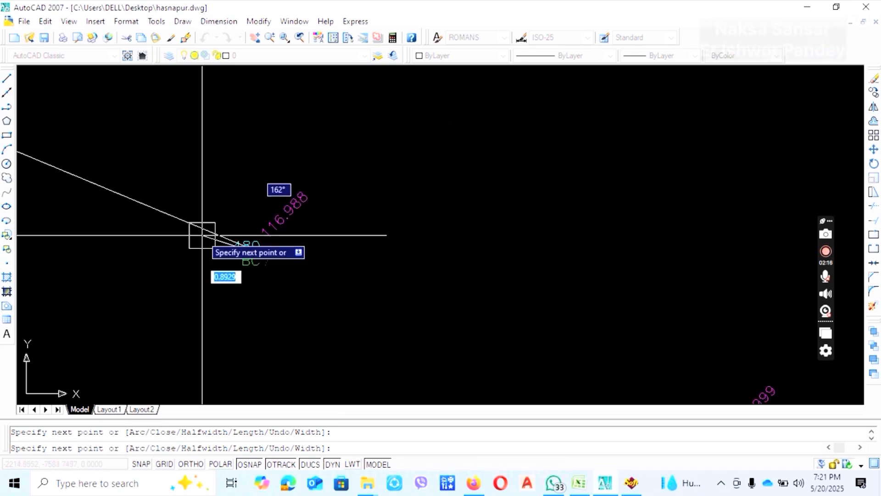
- Extend the boundary polyline through BC points 479 and 478
{"action": "scroll", "coordinate": [502, 323], "scroll_direction": "up", "scroll_amount": 5}
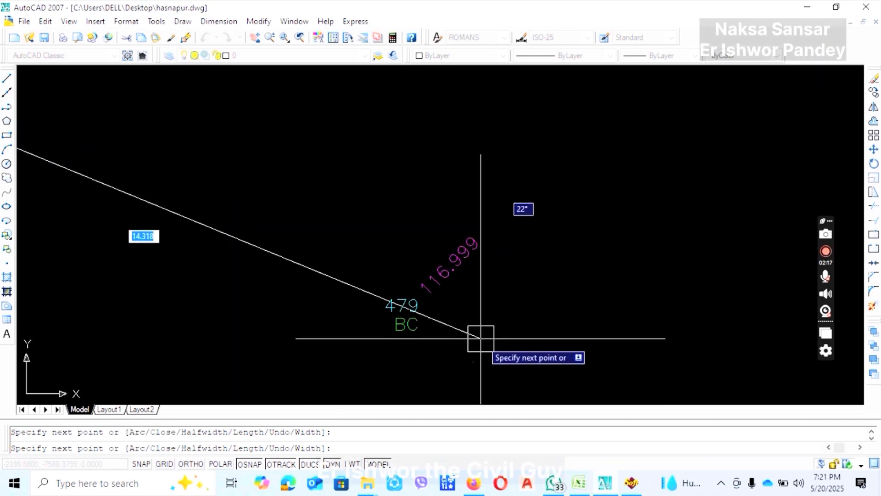
{"action": "left_click", "coordinate": [440, 310]}
{"action": "scroll", "coordinate": [435, 269], "scroll_direction": "down", "scroll_amount": 3}
{"action": "scroll", "coordinate": [349, 279], "scroll_direction": "up", "scroll_amount": 5}
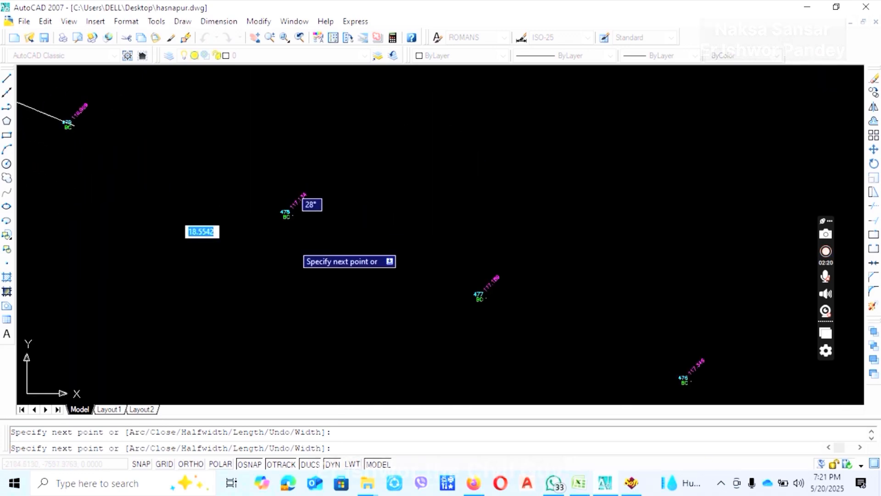
{"action": "left_click", "coordinate": [317, 169]}
{"action": "scroll", "coordinate": [326, 207], "scroll_direction": "down", "scroll_amount": 5}
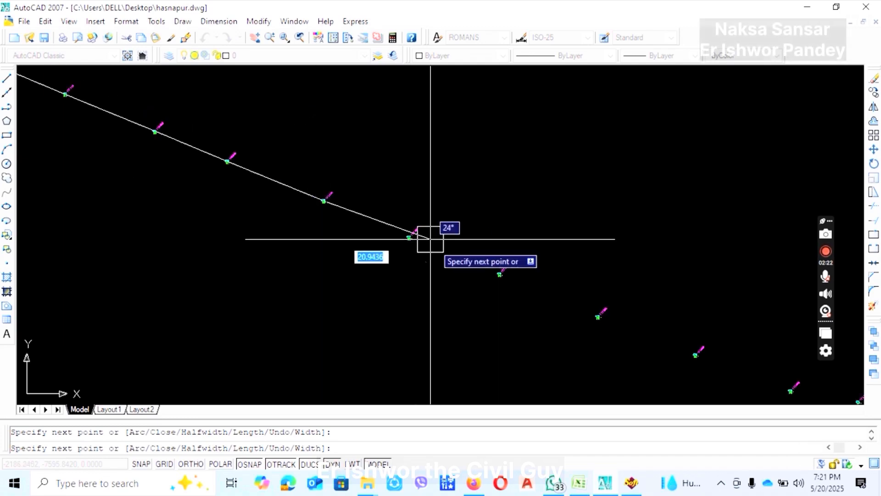
- Extend the boundary polyline through BC points 477 and 476
{"action": "scroll", "coordinate": [413, 243], "scroll_direction": "up", "scroll_amount": 5}
{"action": "left_click", "coordinate": [316, 252]}
{"action": "scroll", "coordinate": [316, 252], "scroll_direction": "down", "scroll_amount": 5}
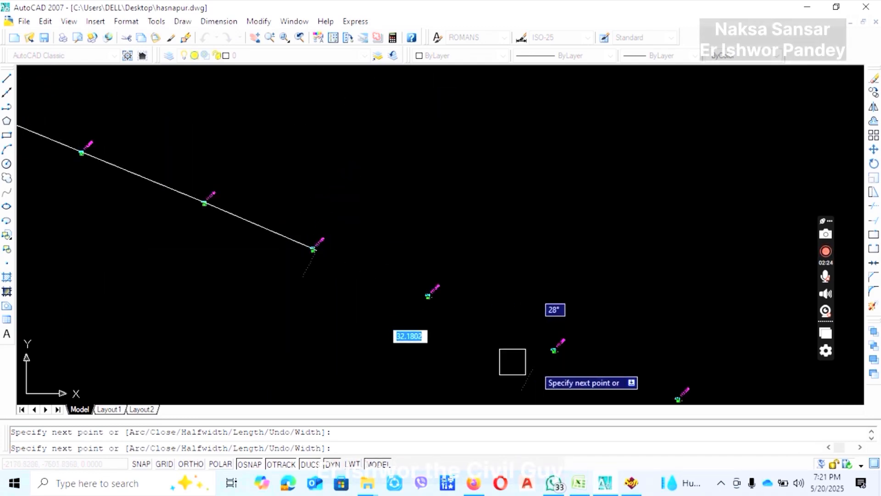
{"action": "scroll", "coordinate": [437, 293], "scroll_direction": "up", "scroll_amount": 5}
{"action": "left_click", "coordinate": [387, 305]}
{"action": "scroll", "coordinate": [439, 218], "scroll_direction": "down", "scroll_amount": 5}
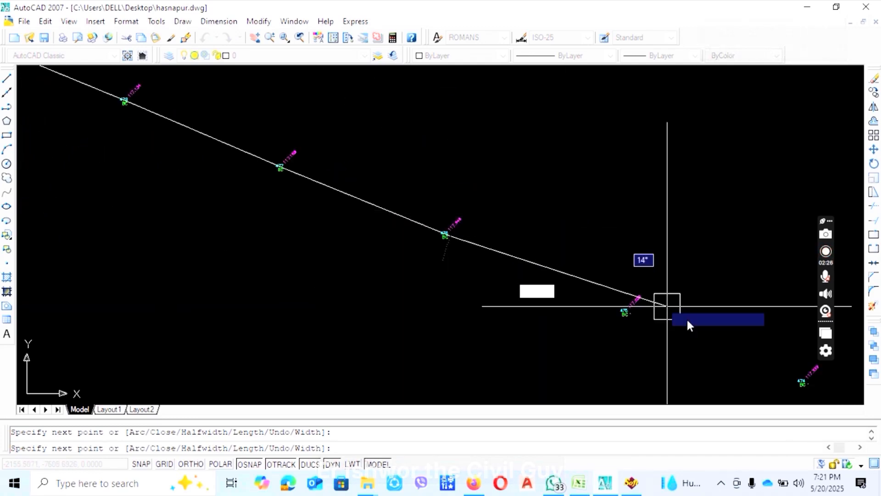
- Extend the boundary polyline through BC points 475 and 474
{"action": "scroll", "coordinate": [582, 281], "scroll_direction": "up", "scroll_amount": 5}
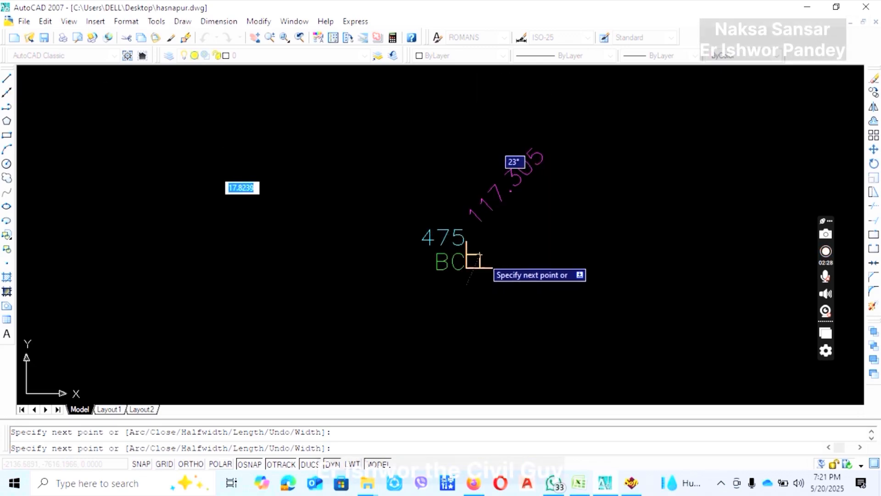
{"action": "left_click", "coordinate": [501, 258]}
{"action": "scroll", "coordinate": [477, 257], "scroll_direction": "down", "scroll_amount": 5}
{"action": "scroll", "coordinate": [278, 294], "scroll_direction": "up", "scroll_amount": 5}
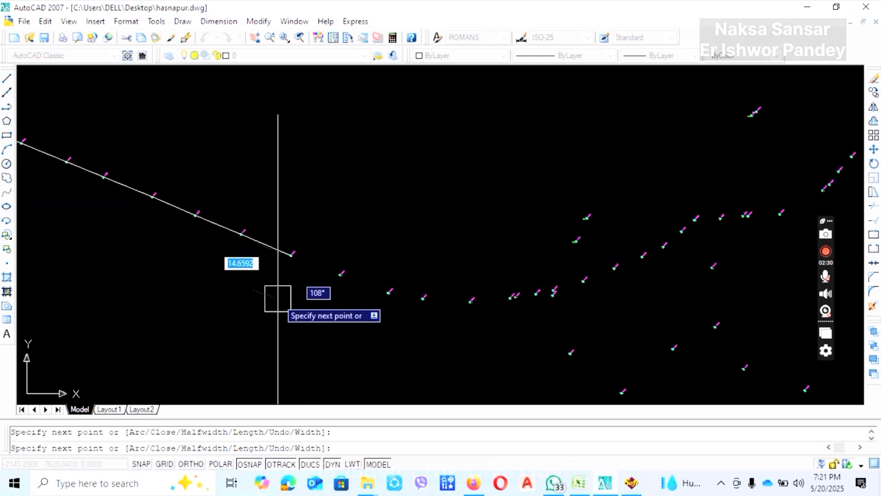
{"action": "left_click", "coordinate": [674, 191]}
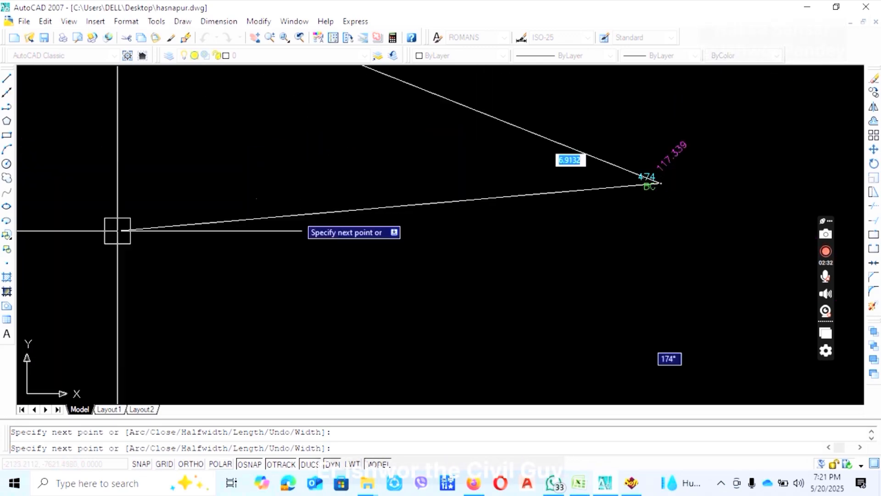
- Continue the boundary polyline eastward from BC point 474 through the following BC points, including point 471
{"action": "scroll", "coordinate": [114, 248], "scroll_direction": "down", "scroll_amount": 5}
{"action": "scroll", "coordinate": [303, 272], "scroll_direction": "up", "scroll_amount": 5}
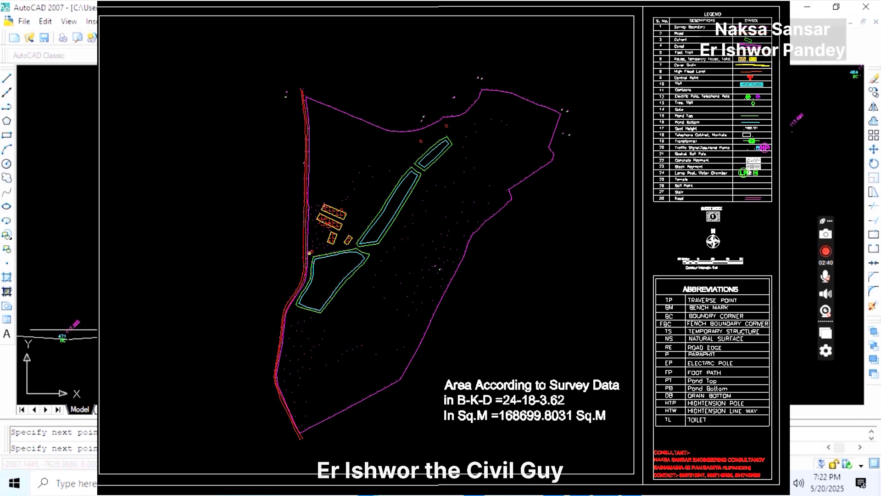
{"action": "scroll", "coordinate": [313, 329], "scroll_direction": "up", "scroll_amount": 6}
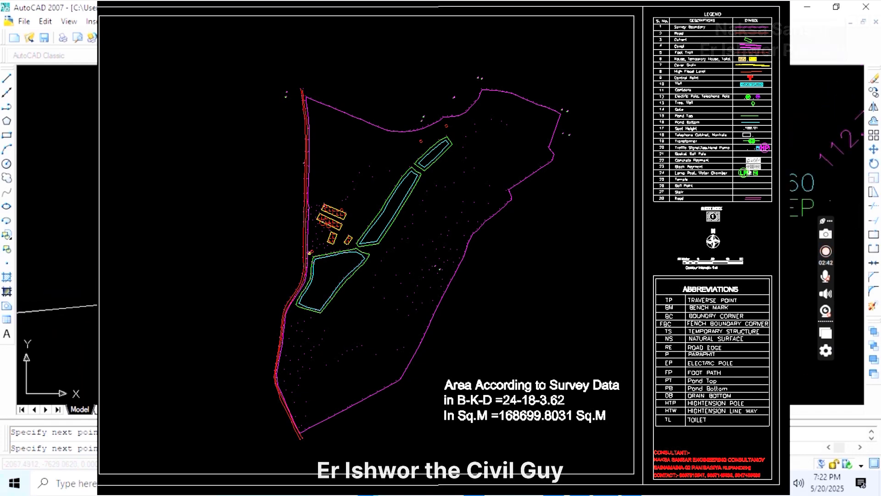
{"action": "scroll", "coordinate": [313, 276], "scroll_direction": "down", "scroll_amount": 5}
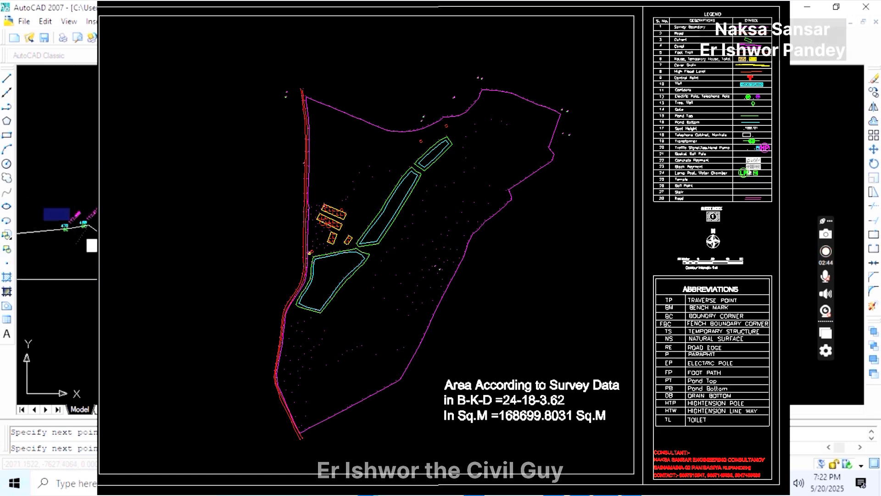
{"action": "scroll", "coordinate": [263, 263], "scroll_direction": "up", "scroll_amount": 5}
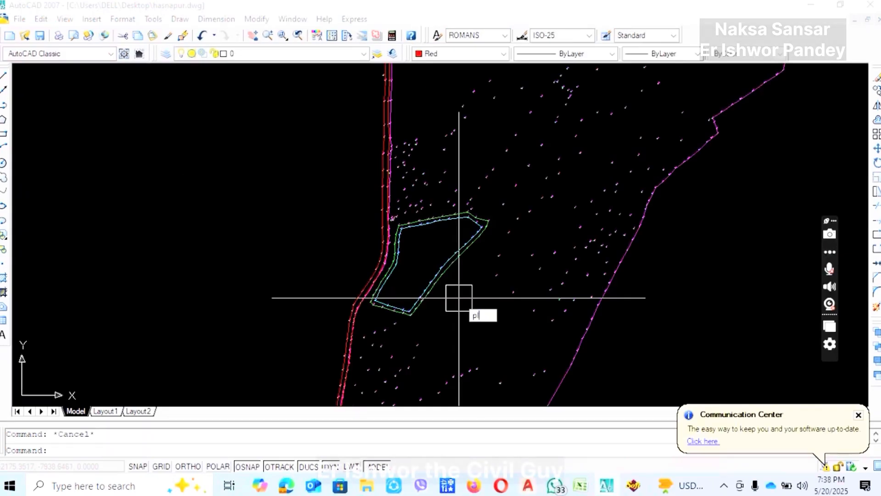
- Start a new red polyline for the next pond top at PT point 526, north of the outlined pond
{"action": "key", "text": "Return"}
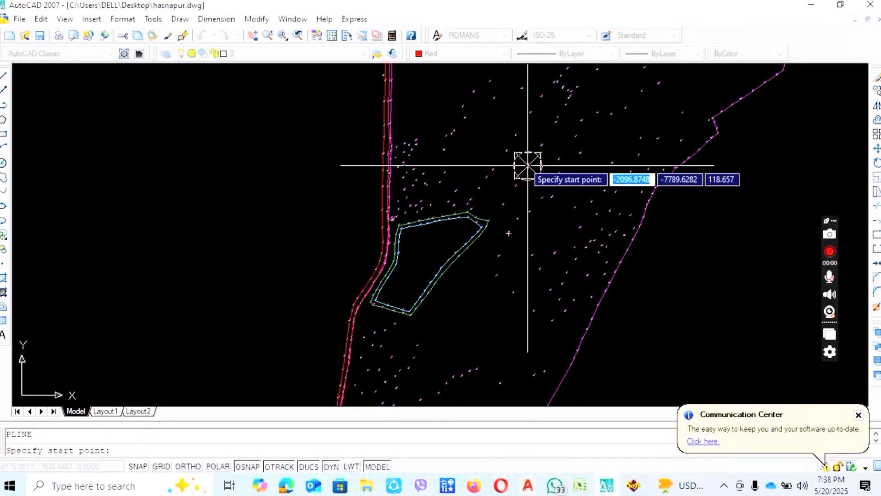
{"action": "scroll", "coordinate": [393, 217], "scroll_direction": "up", "scroll_amount": 4}
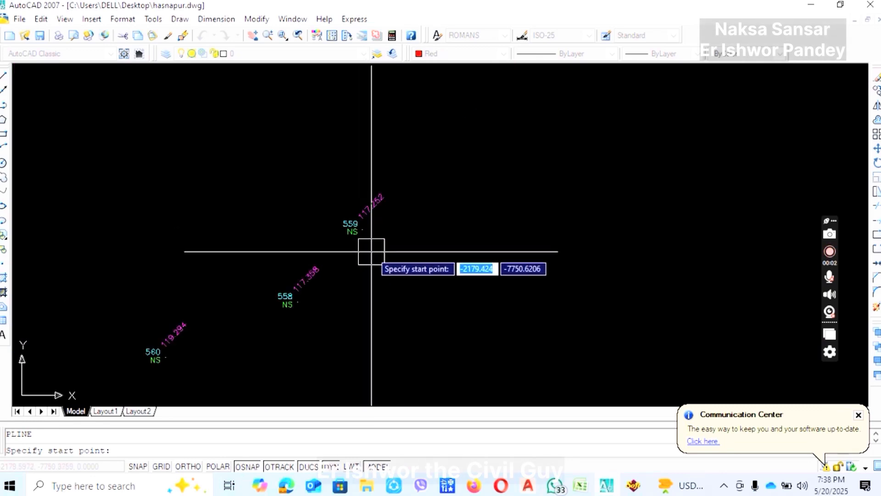
{"action": "scroll", "coordinate": [391, 256], "scroll_direction": "up", "scroll_amount": 2}
{"action": "scroll", "coordinate": [503, 242], "scroll_direction": "down", "scroll_amount": 2}
{"action": "scroll", "coordinate": [629, 344], "scroll_direction": "up", "scroll_amount": 8}
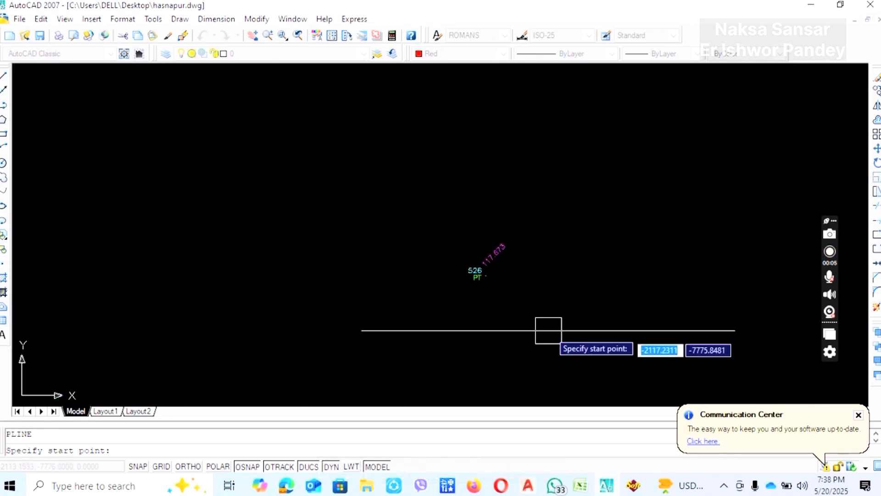
{"action": "scroll", "coordinate": [507, 296], "scroll_direction": "up", "scroll_amount": 2}
{"action": "left_click", "coordinate": [409, 201]}
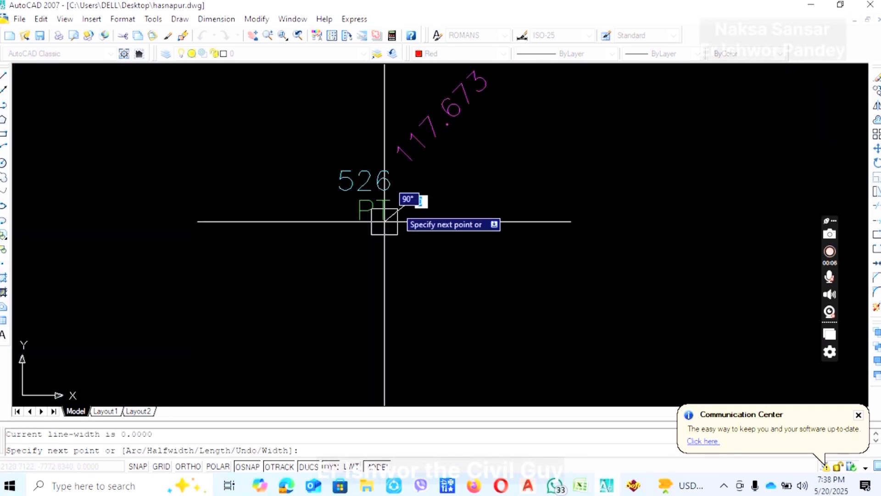
- Draw the first segment of the pond-top polyline from point 526 to PT point 524
{"action": "scroll", "coordinate": [380, 247], "scroll_direction": "down", "scroll_amount": 8}
{"action": "scroll", "coordinate": [422, 241], "scroll_direction": "down", "scroll_amount": 3}
{"action": "scroll", "coordinate": [146, 143], "scroll_direction": "up", "scroll_amount": 4}
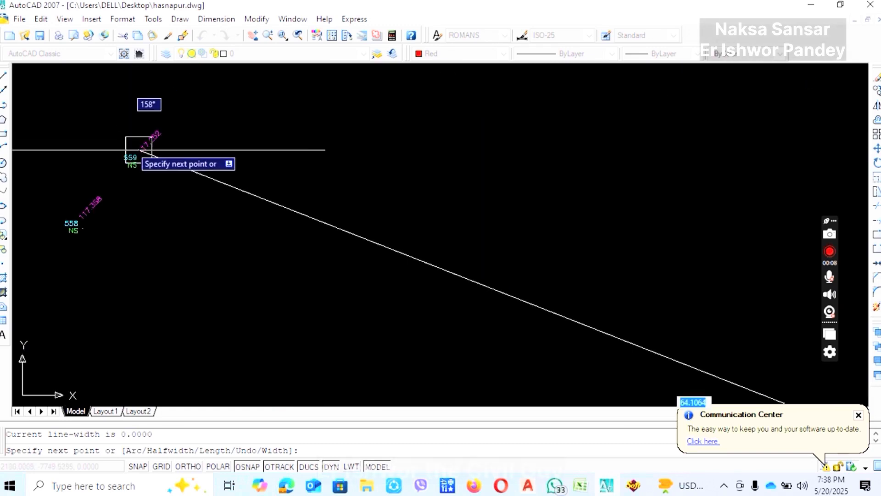
{"action": "scroll", "coordinate": [171, 174], "scroll_direction": "up", "scroll_amount": 6}
{"action": "scroll", "coordinate": [317, 179], "scroll_direction": "down", "scroll_amount": 10}
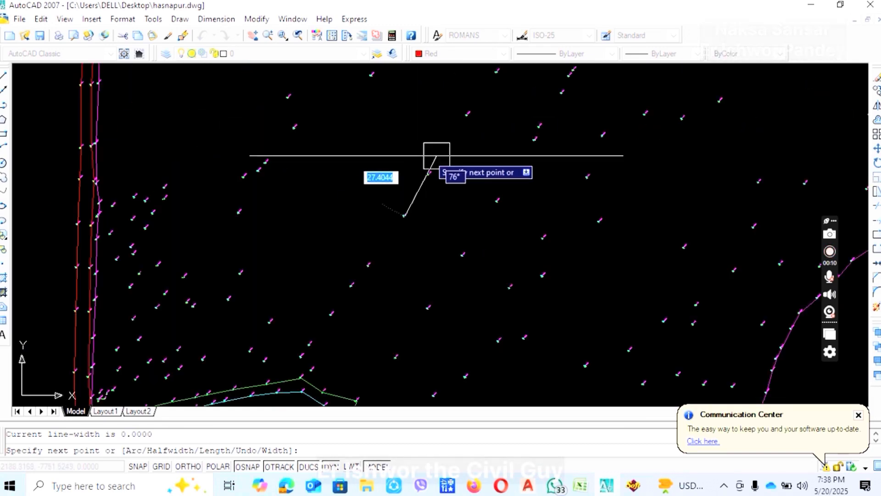
{"action": "scroll", "coordinate": [385, 218], "scroll_direction": "up", "scroll_amount": 3}
{"action": "scroll", "coordinate": [414, 291], "scroll_direction": "up", "scroll_amount": 6}
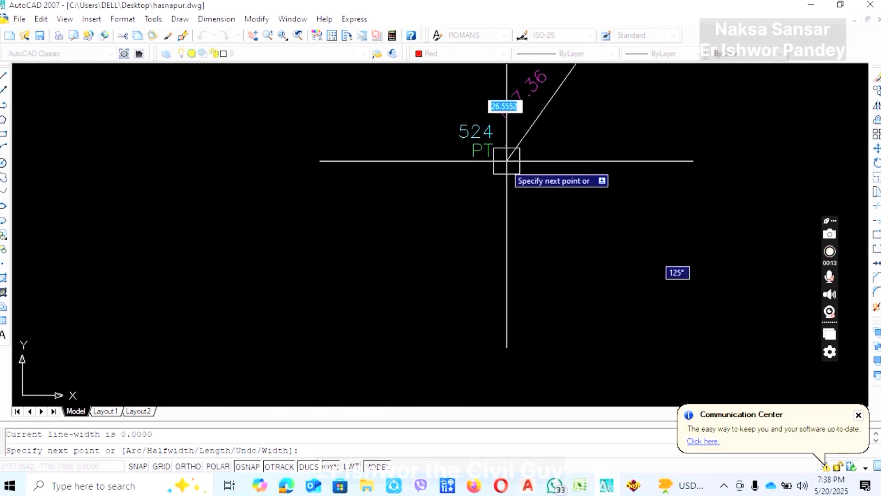
{"action": "left_click", "coordinate": [509, 140]}
- Extend the pond-top polyline southwest through PT points 521 and 519
{"action": "scroll", "coordinate": [544, 115], "scroll_direction": "down", "scroll_amount": 6}
{"action": "scroll", "coordinate": [470, 230], "scroll_direction": "up", "scroll_amount": 6}
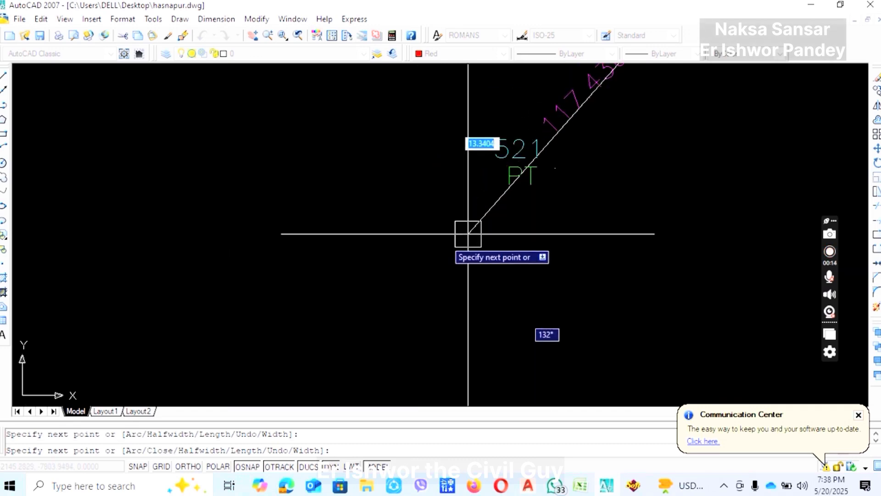
{"action": "left_click", "coordinate": [555, 168]}
{"action": "scroll", "coordinate": [573, 133], "scroll_direction": "down", "scroll_amount": 7}
{"action": "scroll", "coordinate": [439, 323], "scroll_direction": "up", "scroll_amount": 7}
{"action": "left_click", "coordinate": [577, 130]}
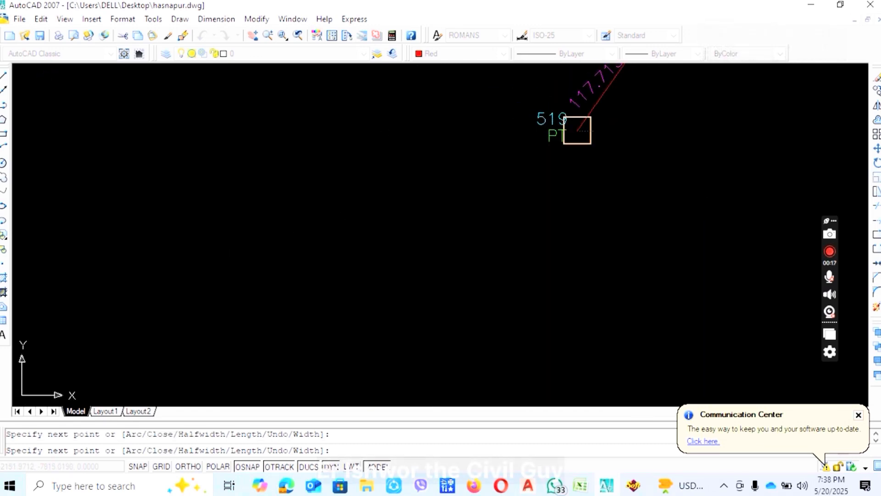
- Extend the pond-top polyline through PT point 517 and the adjacent PT point southwest of it
{"action": "scroll", "coordinate": [606, 110], "scroll_direction": "down", "scroll_amount": 7}
{"action": "scroll", "coordinate": [486, 271], "scroll_direction": "up", "scroll_amount": 7}
{"action": "left_click", "coordinate": [530, 213]}
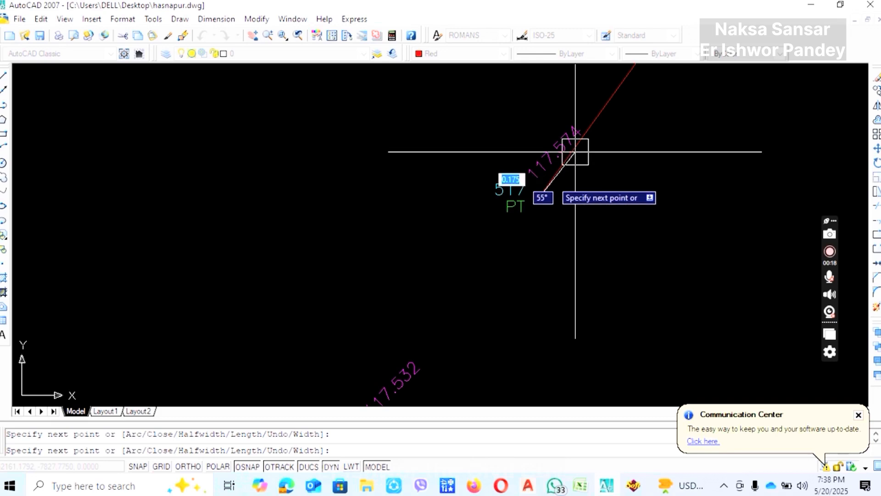
{"action": "scroll", "coordinate": [567, 175], "scroll_direction": "down", "scroll_amount": 7}
{"action": "scroll", "coordinate": [530, 212], "scroll_direction": "up", "scroll_amount": 7}
{"action": "left_click", "coordinate": [510, 210]}
{"action": "scroll", "coordinate": [528, 239], "scroll_direction": "down", "scroll_amount": 7}
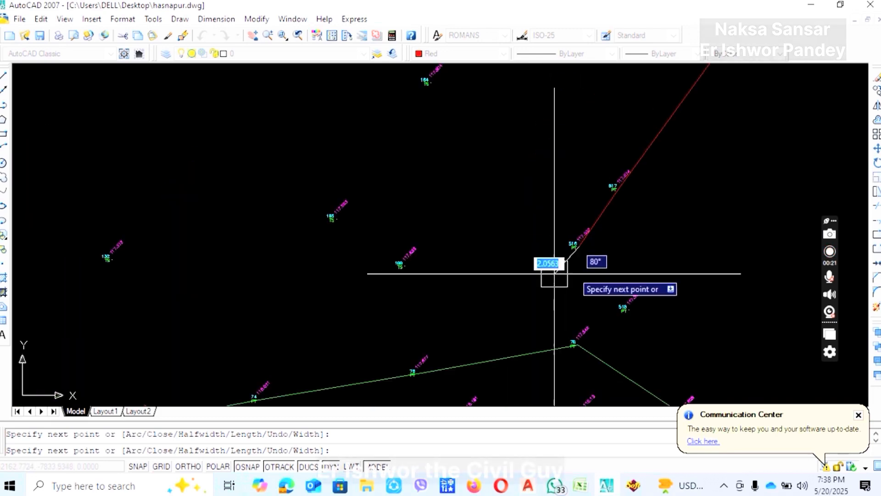
- Turn the pond-top polyline southeast to the PT point just above the corner of the green pond outline
{"action": "scroll", "coordinate": [464, 268], "scroll_direction": "up", "scroll_amount": 2}
{"action": "scroll", "coordinate": [532, 310], "scroll_direction": "up", "scroll_amount": 5}
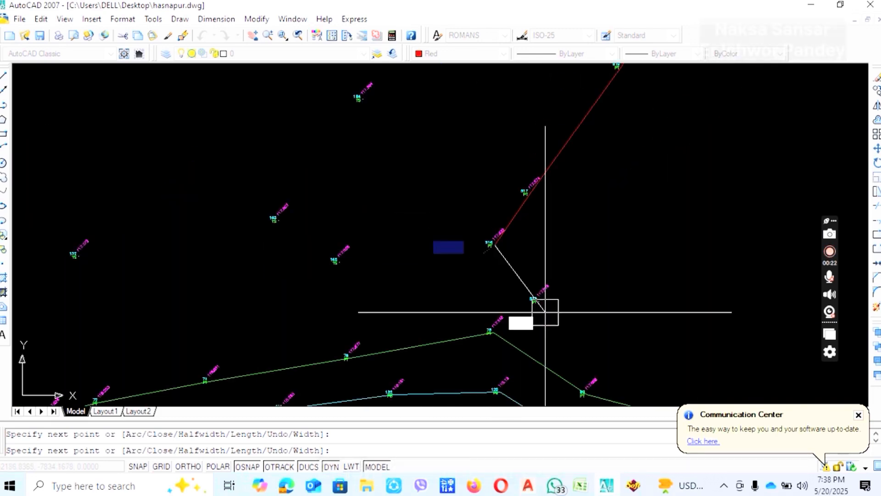
{"action": "scroll", "coordinate": [590, 276], "scroll_direction": "down", "scroll_amount": 6}
- Extend the pond-top polyline east to PT point 522 and northeast to PT point 523
{"action": "scroll", "coordinate": [565, 287], "scroll_direction": "up", "scroll_amount": 2}
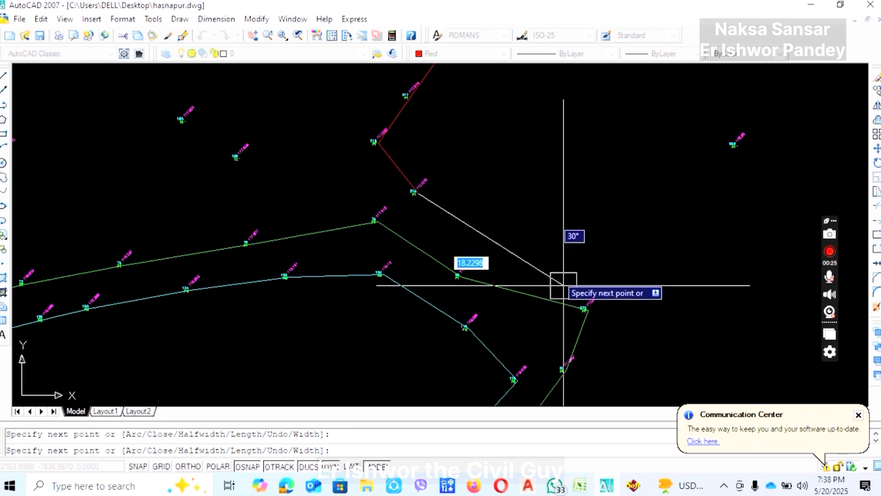
{"action": "scroll", "coordinate": [727, 147], "scroll_direction": "up", "scroll_amount": 8}
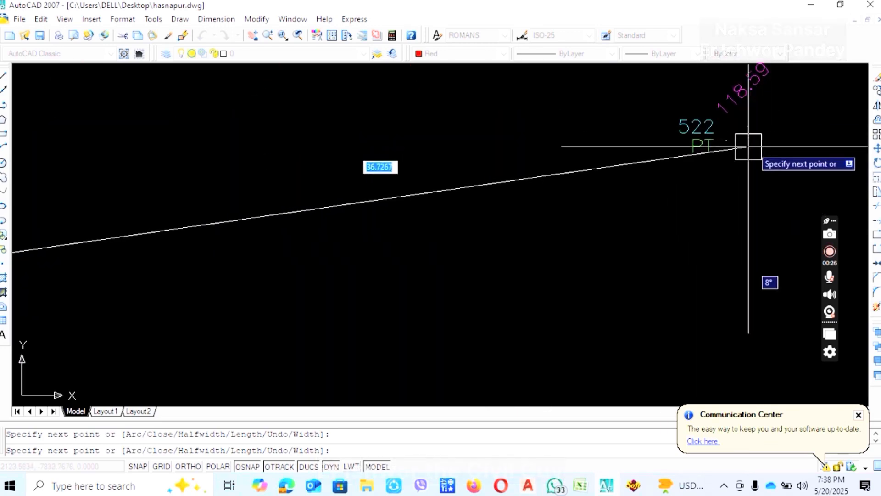
{"action": "left_click", "coordinate": [726, 137]}
{"action": "scroll", "coordinate": [387, 336], "scroll_direction": "down", "scroll_amount": 8}
{"action": "scroll", "coordinate": [513, 190], "scroll_direction": "up", "scroll_amount": 6}
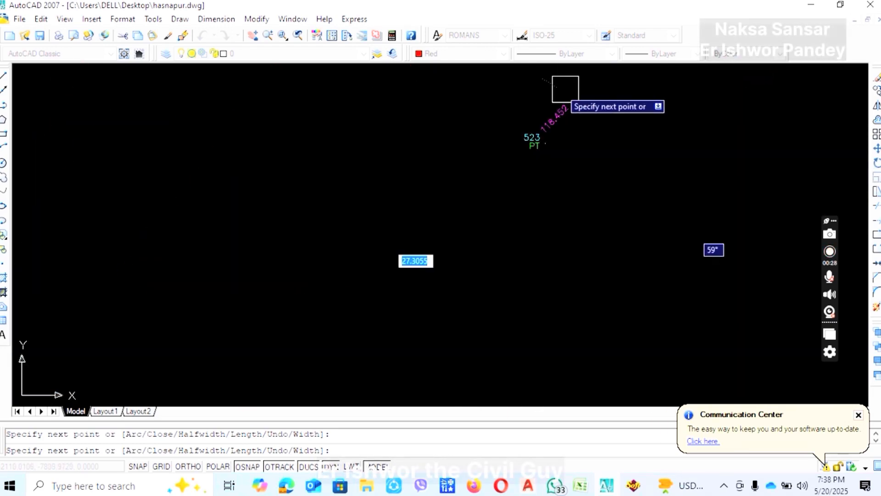
{"action": "key", "text": "ctrl+z"}
{"action": "scroll", "coordinate": [549, 152], "scroll_direction": "up", "scroll_amount": 2}
{"action": "left_click", "coordinate": [528, 169]}
{"action": "scroll", "coordinate": [523, 303], "scroll_direction": "down", "scroll_amount": 9}
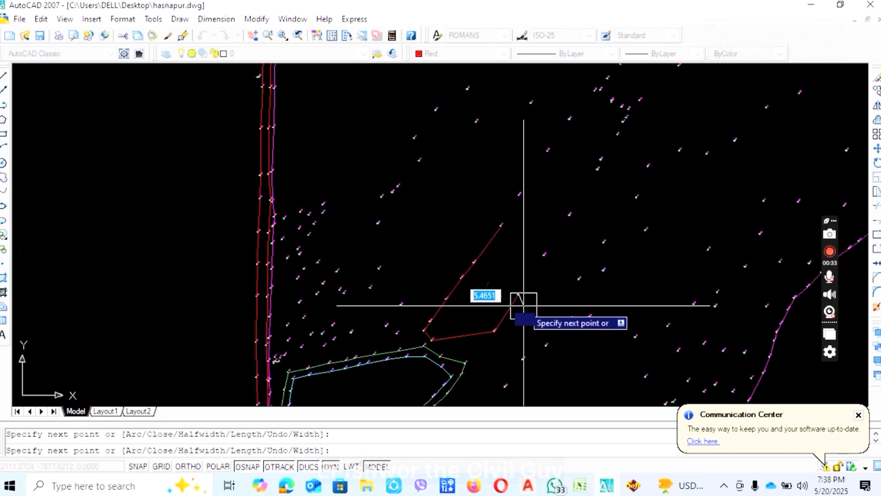
- Continue the pond-top polyline northeast through PT points 525 and 527
{"action": "scroll", "coordinate": [545, 262], "scroll_direction": "up", "scroll_amount": 9}
{"action": "left_click", "coordinate": [514, 175]}
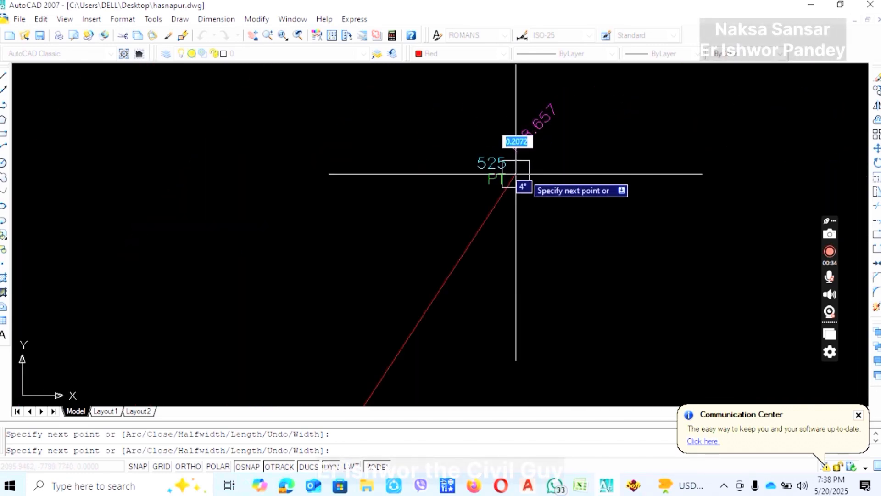
{"action": "scroll", "coordinate": [531, 289], "scroll_direction": "down", "scroll_amount": 7}
{"action": "scroll", "coordinate": [586, 175], "scroll_direction": "up", "scroll_amount": 9}
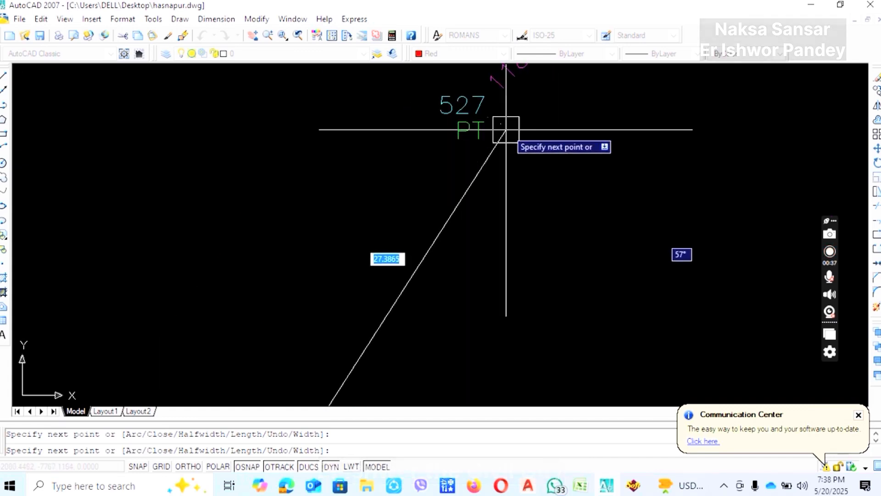
{"action": "left_click", "coordinate": [500, 120]}
{"action": "scroll", "coordinate": [501, 273], "scroll_direction": "down", "scroll_amount": 5}
- Extend the pond-top polyline northeast through PT points 529 and 530, bypassing PB point 549
{"action": "scroll", "coordinate": [555, 242], "scroll_direction": "up", "scroll_amount": 8}
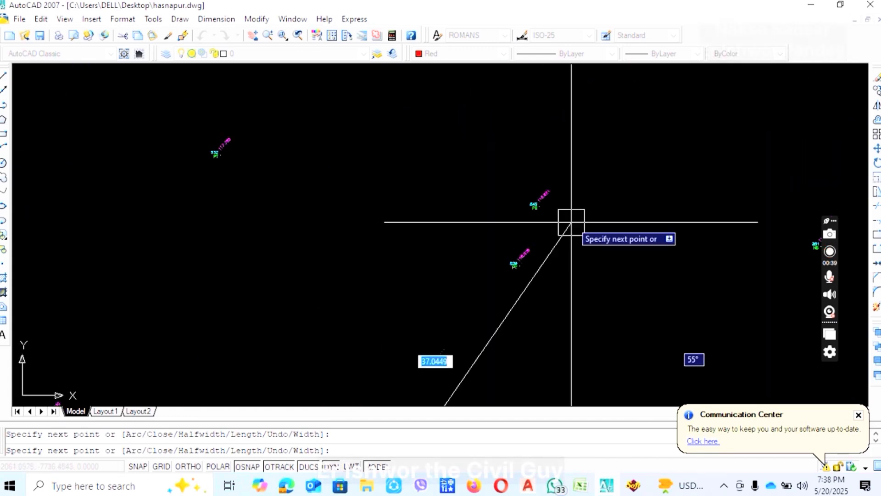
{"action": "left_click", "coordinate": [417, 334]}
{"action": "scroll", "coordinate": [468, 391], "scroll_direction": "down", "scroll_amount": 4}
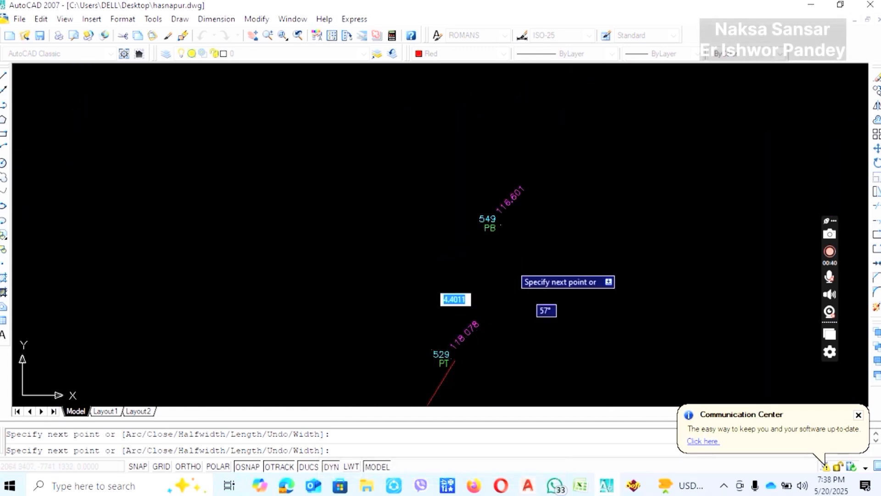
{"action": "scroll", "coordinate": [465, 246], "scroll_direction": "up", "scroll_amount": 6}
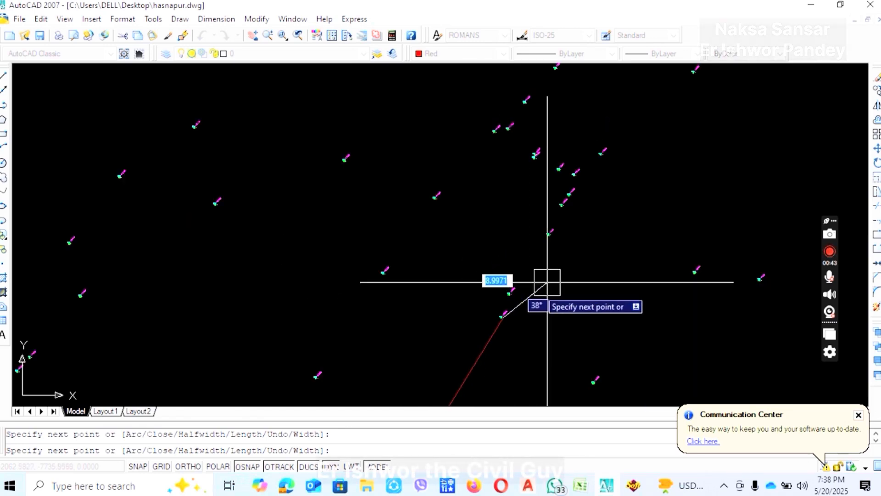
{"action": "scroll", "coordinate": [550, 216], "scroll_direction": "up", "scroll_amount": 6}
{"action": "left_click", "coordinate": [464, 137]}
{"action": "scroll", "coordinate": [485, 277], "scroll_direction": "down", "scroll_amount": 4}
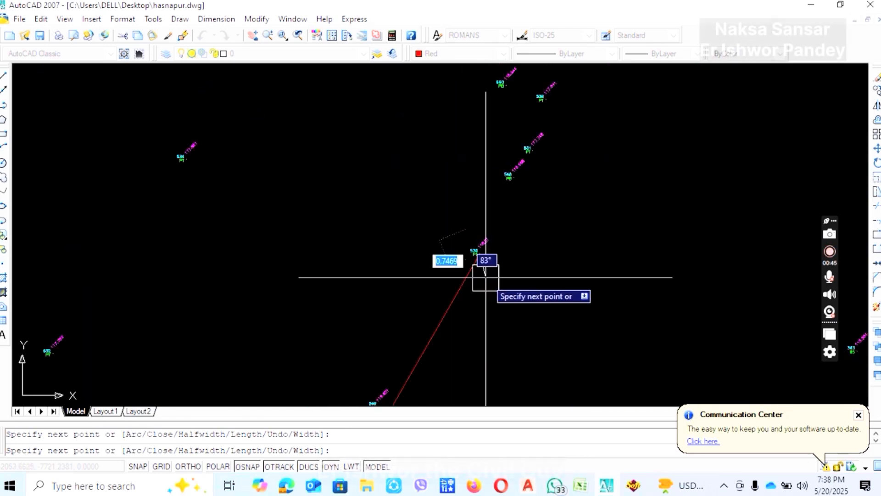
- Continue the pond-top polyline from PT point 530 through PT points 531 and 539, bypassing PB point 548
{"action": "scroll", "coordinate": [500, 234], "scroll_direction": "down", "scroll_amount": 2}
{"action": "scroll", "coordinate": [515, 192], "scroll_direction": "up", "scroll_amount": 5}
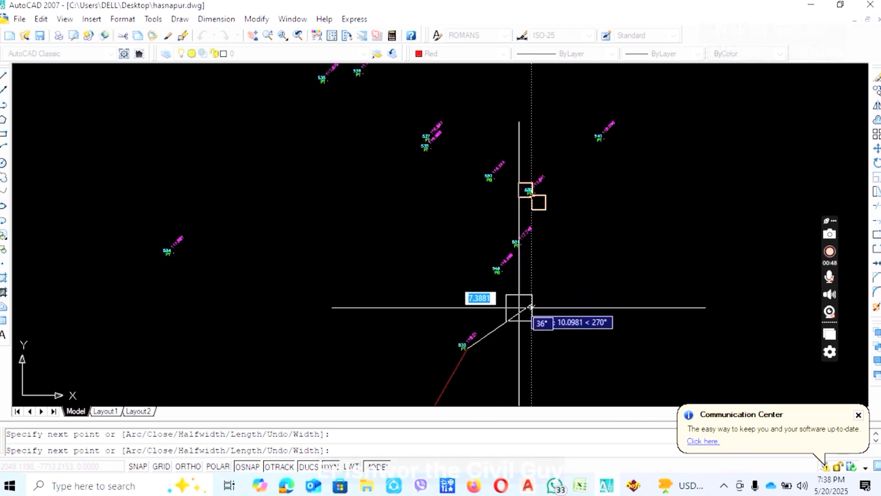
{"action": "scroll", "coordinate": [464, 344], "scroll_direction": "up", "scroll_amount": 4}
{"action": "scroll", "coordinate": [533, 315], "scroll_direction": "down", "scroll_amount": 2}
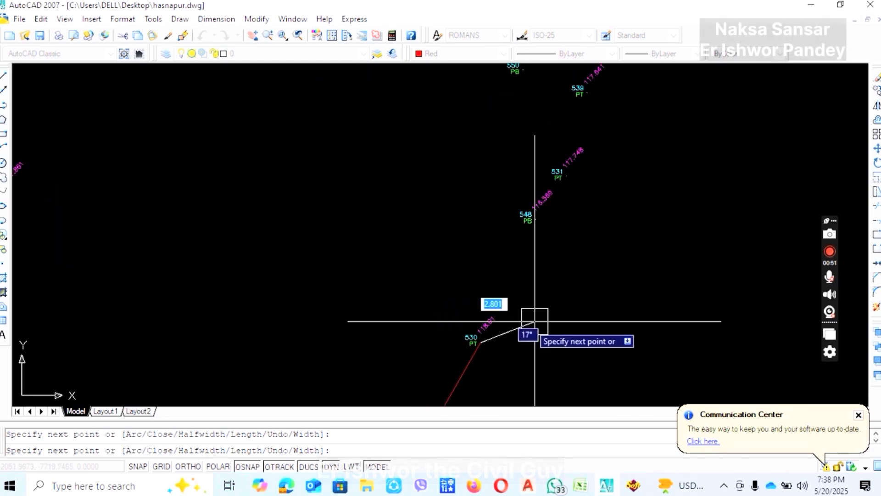
{"action": "scroll", "coordinate": [556, 190], "scroll_direction": "up", "scroll_amount": 3}
{"action": "scroll", "coordinate": [561, 183], "scroll_direction": "up", "scroll_amount": 2}
{"action": "left_click", "coordinate": [572, 168]}
{"action": "scroll", "coordinate": [615, 222], "scroll_direction": "down", "scroll_amount": 3}
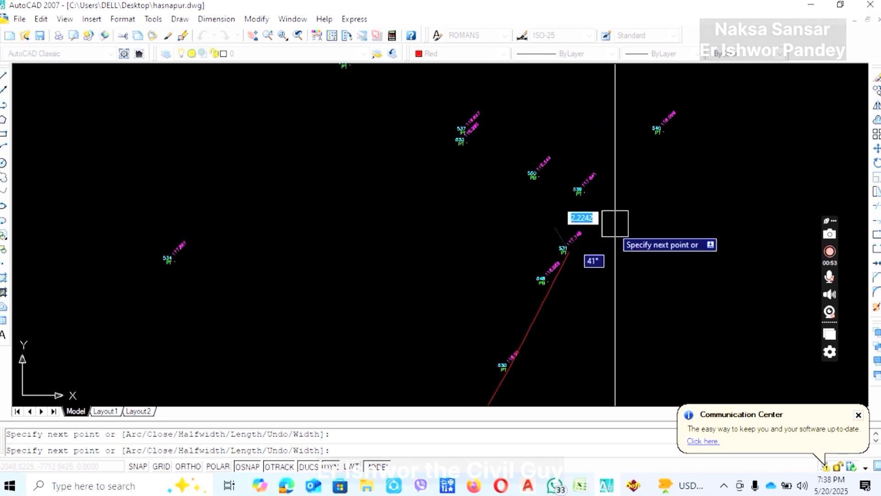
{"action": "scroll", "coordinate": [606, 206], "scroll_direction": "up", "scroll_amount": 5}
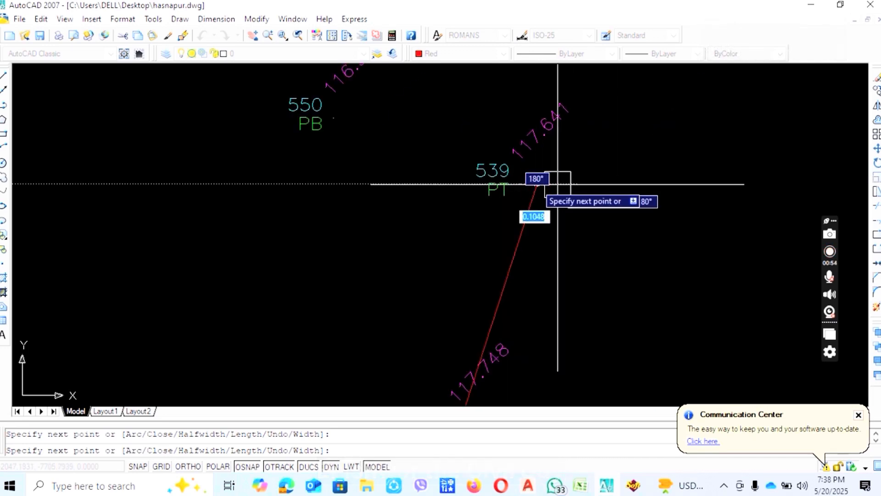
{"action": "left_click", "coordinate": [520, 183]}
{"action": "scroll", "coordinate": [573, 275], "scroll_direction": "down", "scroll_amount": 5}
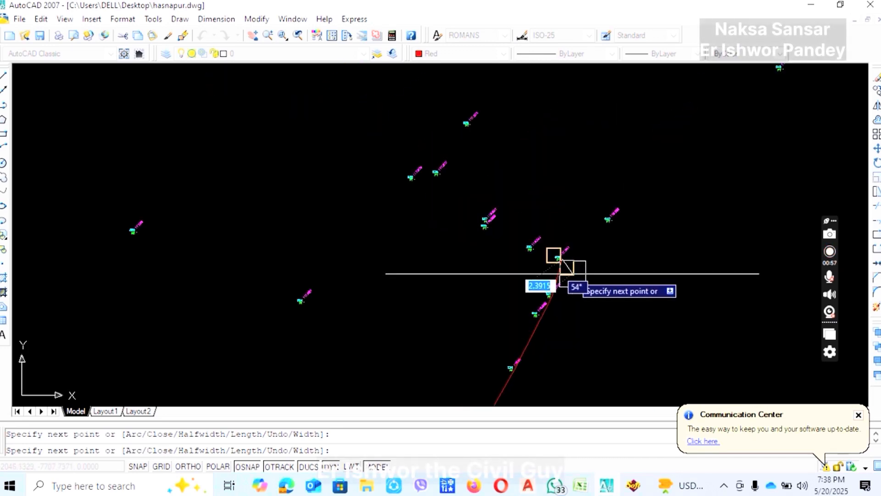
- Turn the pond-top polyline northwest from PT point 539 to PT point 537
{"action": "scroll", "coordinate": [466, 166], "scroll_direction": "up", "scroll_amount": 3}
{"action": "scroll", "coordinate": [487, 284], "scroll_direction": "down", "scroll_amount": 3}
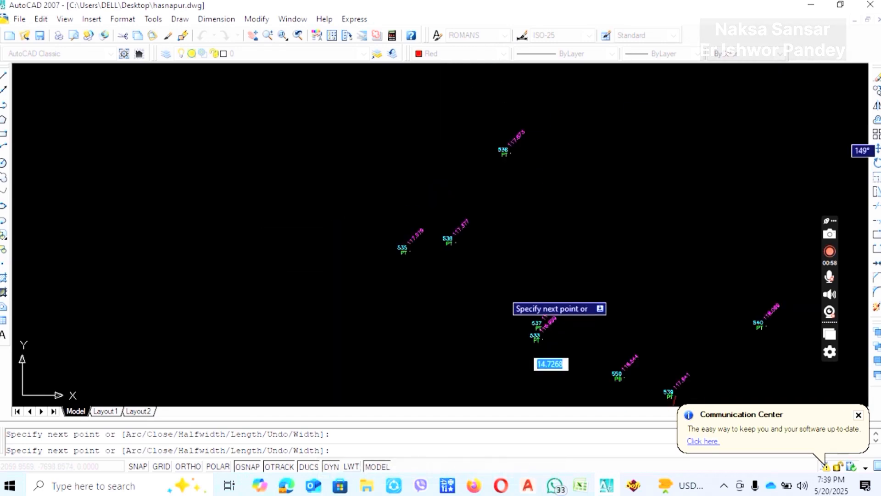
{"action": "scroll", "coordinate": [594, 374], "scroll_direction": "up", "scroll_amount": 3}
{"action": "scroll", "coordinate": [448, 216], "scroll_direction": "up", "scroll_amount": 5}
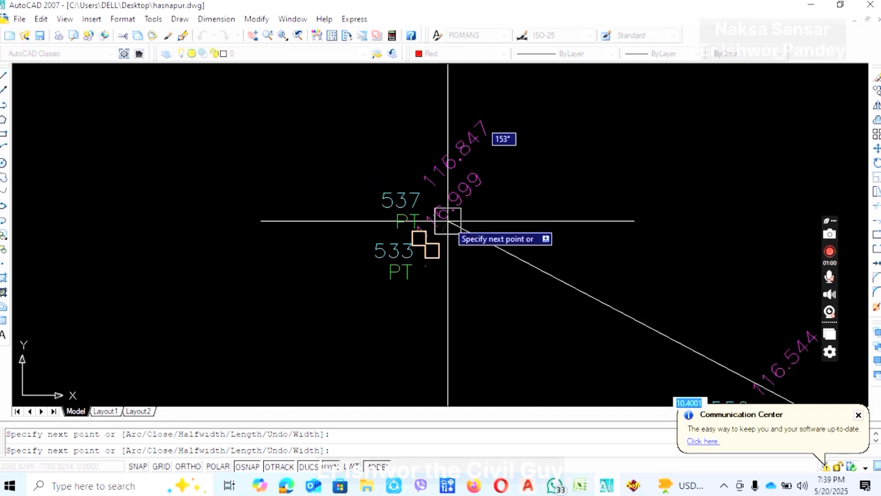